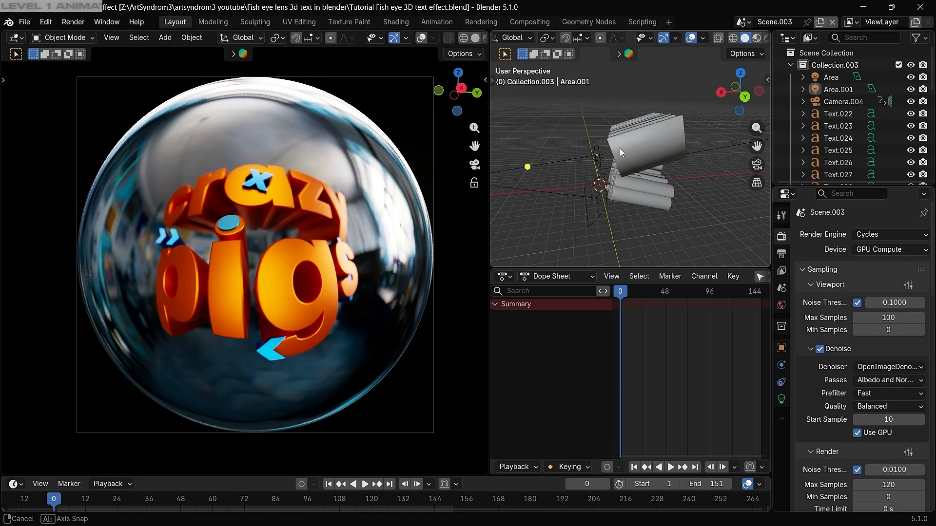
# Select all the text letters without the lights and camera, duplicate them, and place the copy on the opposite side of the camera
pyautogui.press('a')
pyautogui.hotkey('alt', 'a')
pyautogui.press('b')
pyautogui.moveTo(571, 92); pyautogui.dragTo(652, 248)
pyautogui.press('b')
pyautogui.moveTo(530, 145); pyautogui.dragTo(561, 218, button='middle')
pyautogui.press('b')
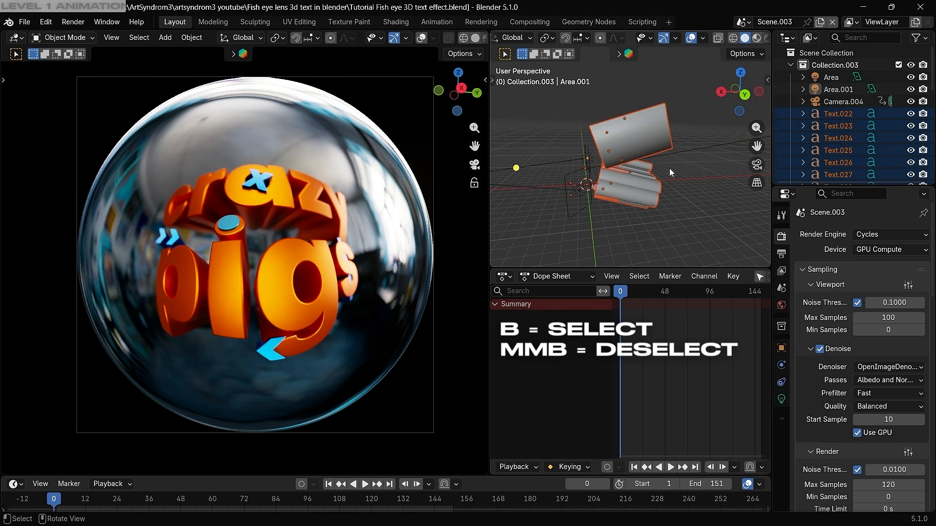
pyautogui.hotkey('shift', 'd')
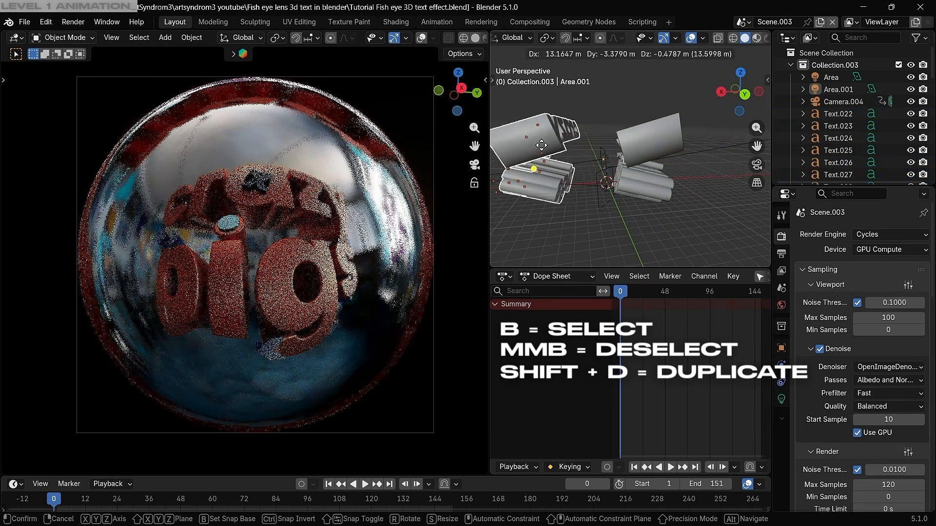
pyautogui.click(558, 156)
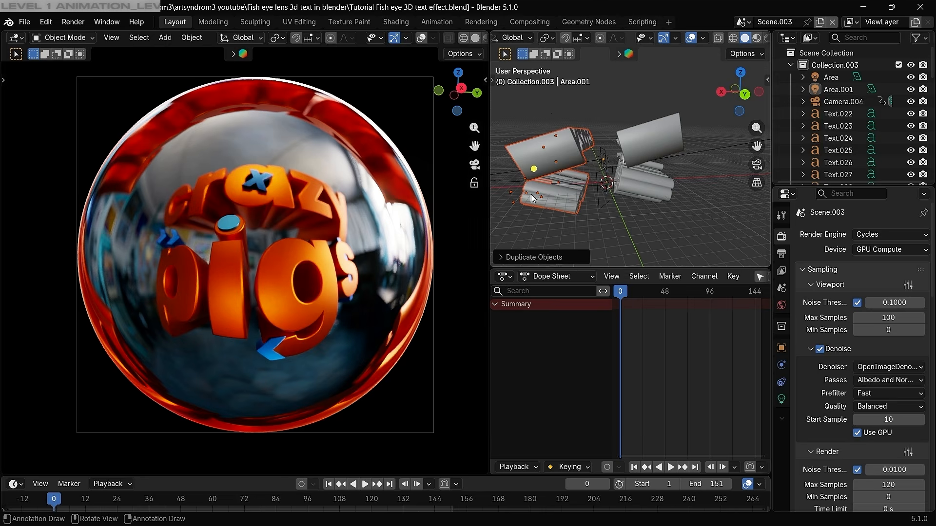
# Select the camera between the two text groups and scale it up
pyautogui.moveTo(533, 197); pyautogui.dragTo(633, 183, button='middle')
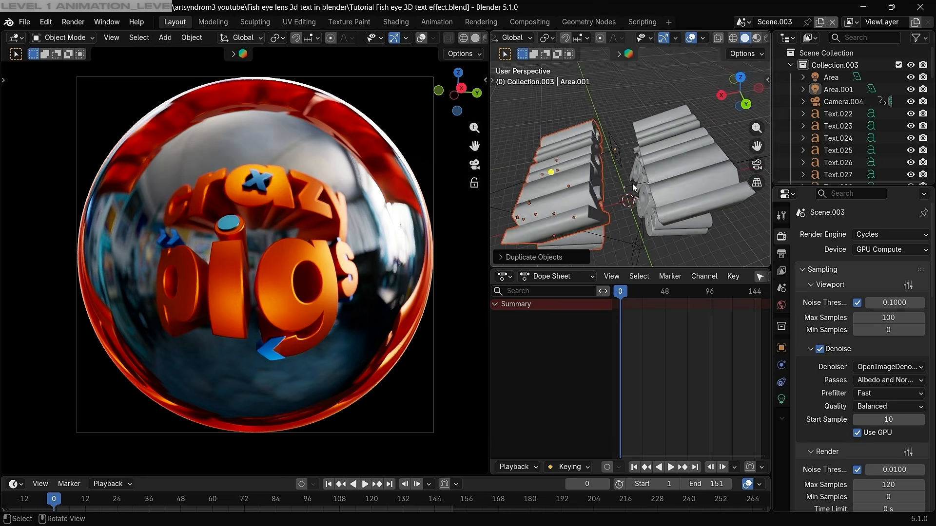
pyautogui.click(633, 183)
pyautogui.press('s')
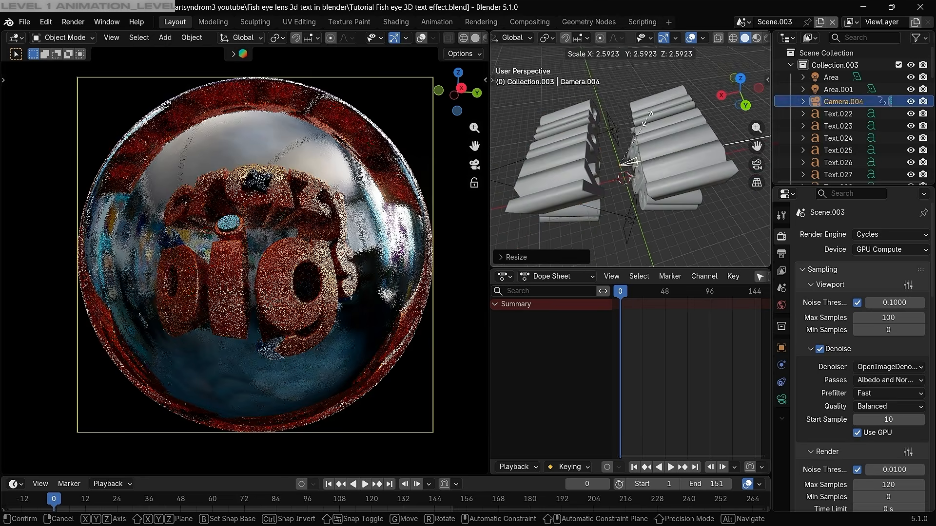
pyautogui.click(641, 129)
pyautogui.press('r')
pyautogui.press('z')
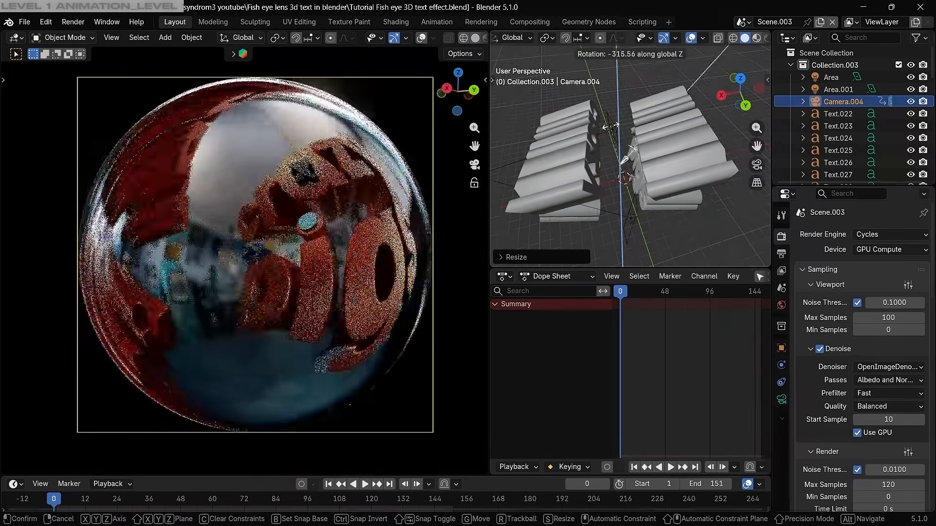
pyautogui.click(598, 165)
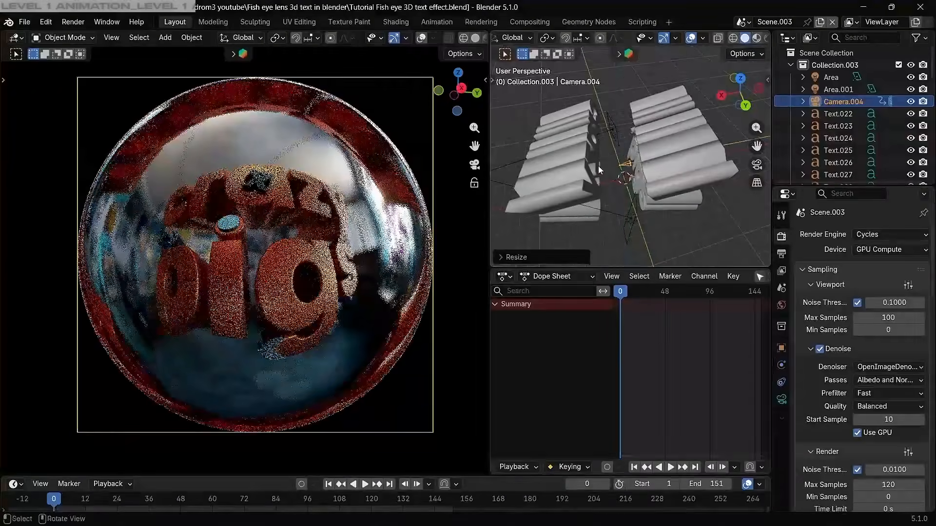
# Select only the duplicated text group and rotate it 180 degrees around the global Z axis
pyautogui.moveTo(622, 145); pyautogui.dragTo(585, 93, button='middle')
pyautogui.moveTo(539, 107); pyautogui.dragTo(605, 233)
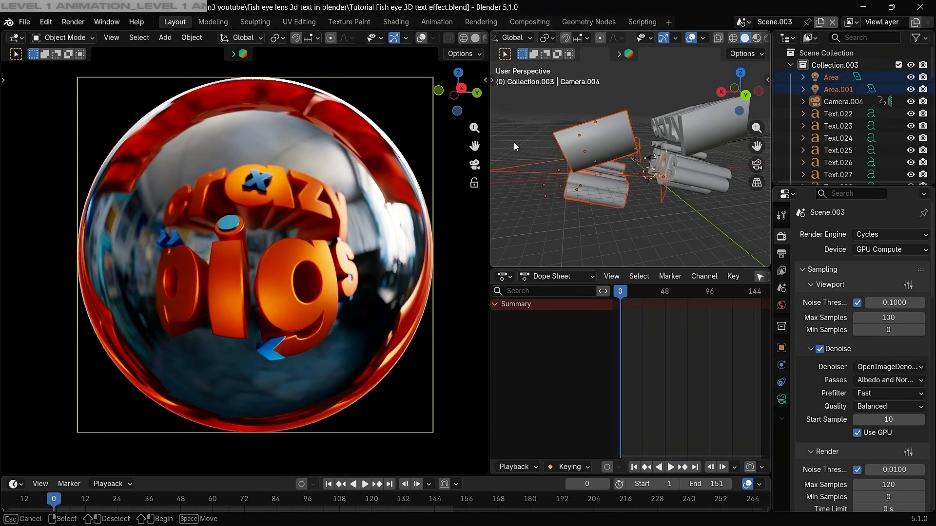
pyautogui.moveTo(514, 142); pyautogui.dragTo(601, 134, button='middle')
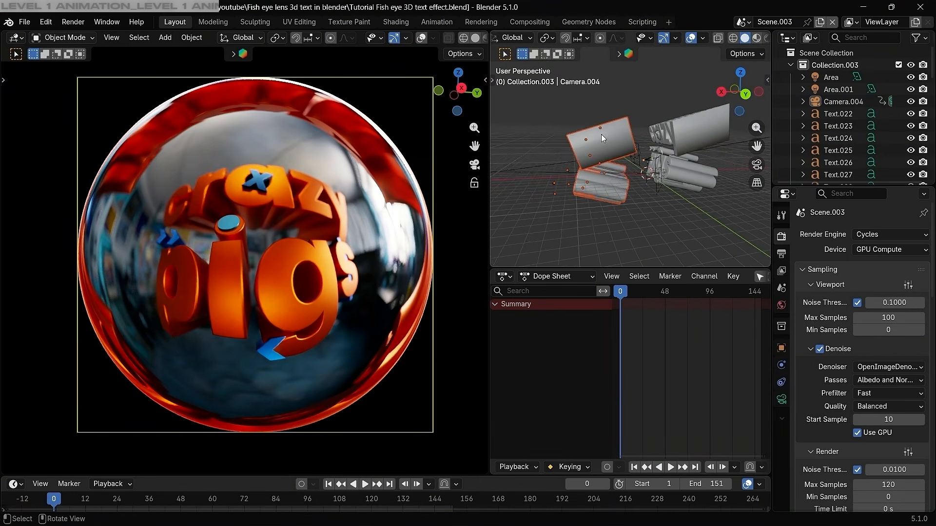
pyautogui.press('r')
pyautogui.press('z')
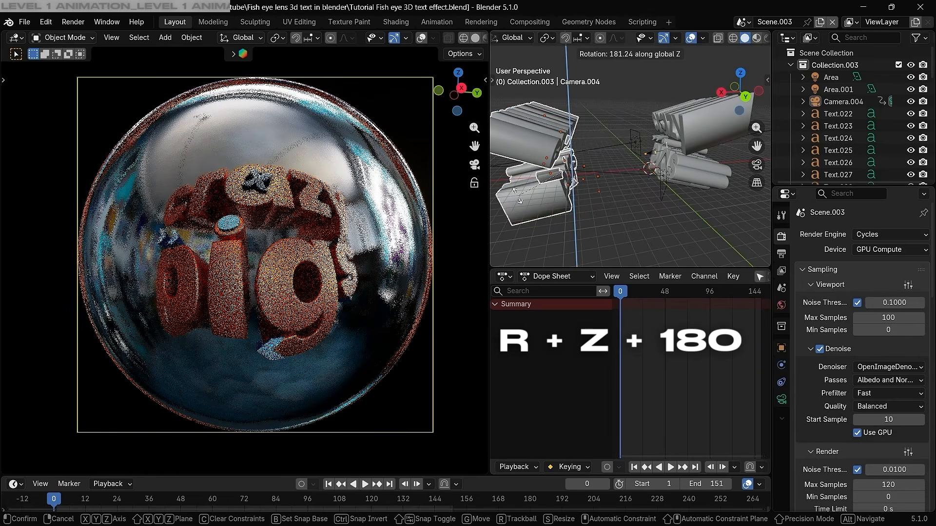
pyautogui.write('180')
pyautogui.press('Return')
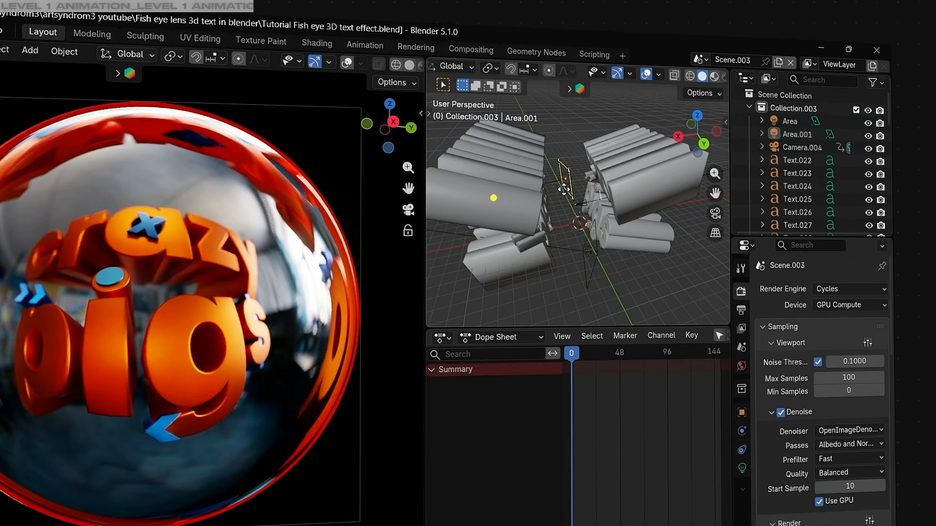
# Assign the magenta material to the lower word of the duplicated text
pyautogui.moveTo(564, 189); pyautogui.dragTo(565, 219, button='middle')
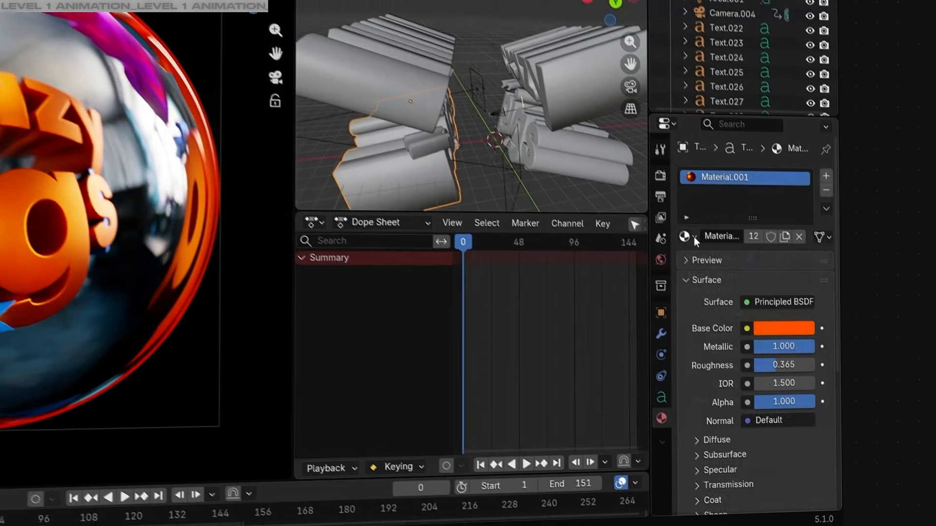
pyautogui.click(690, 238)
pyautogui.click(610, 342)
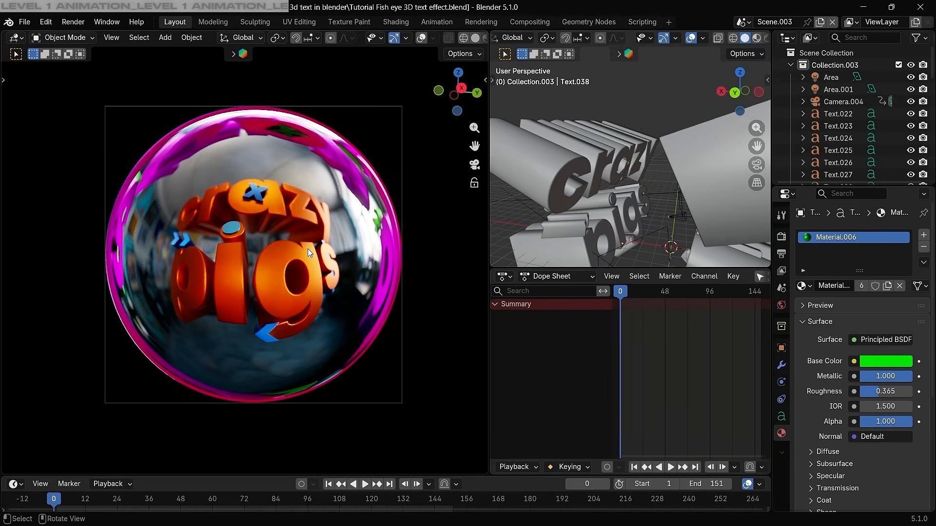
# Select the camera and insert a keyframe for it at frame 0
pyautogui.moveTo(647, 179); pyautogui.dragTo(617, 213, button='middle')
pyautogui.click(463, 224)
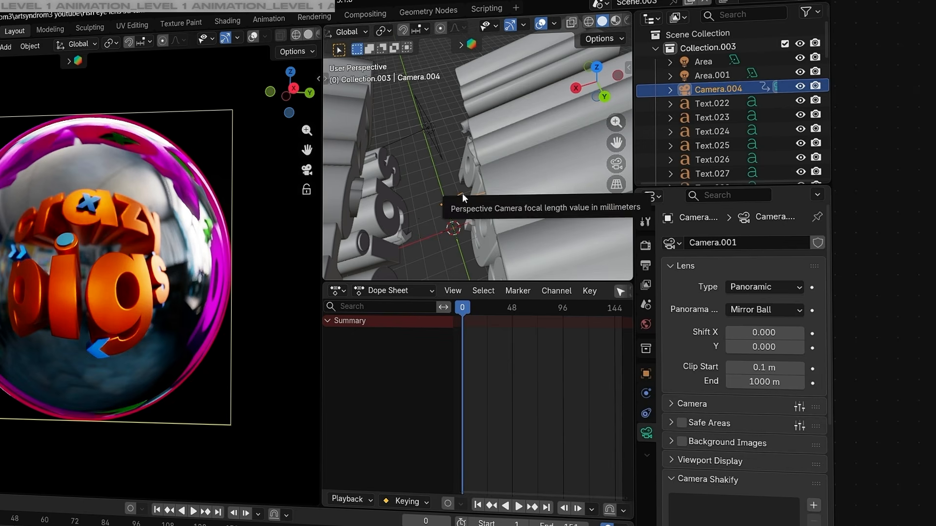
pyautogui.press('i')
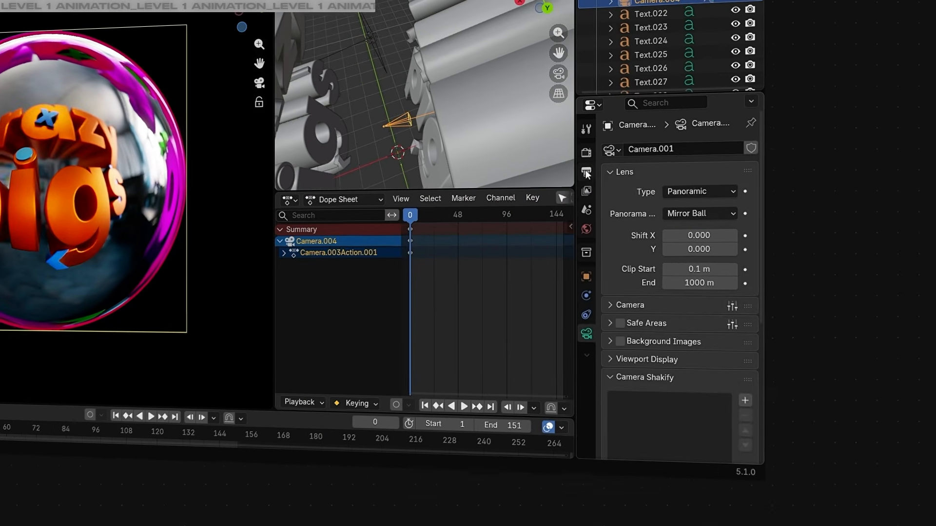
# Set the scene's end frame to 192 and choose a frame rate of 24 fps
pyautogui.click(574, 201)
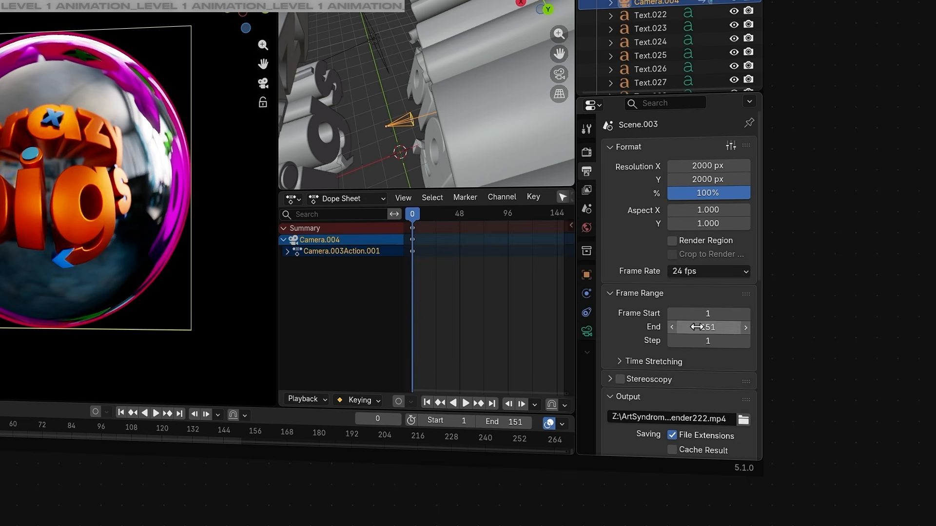
pyautogui.press('Return')
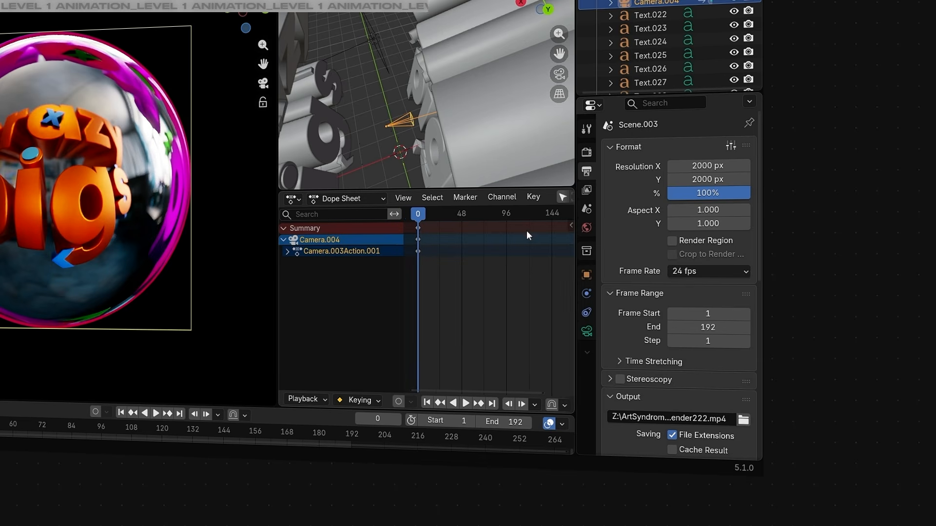
pyautogui.keyDown('ctrl'); pyautogui.moveTo(527, 236); pyautogui.dragTo(482, 245, button='middle'); pyautogui.keyUp('ctrl')
pyautogui.click(712, 271)
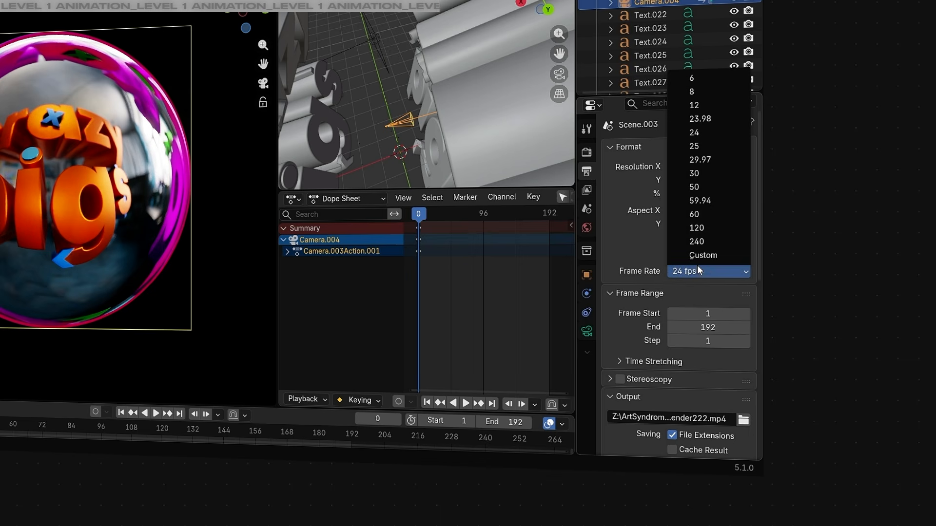
pyautogui.click(698, 131)
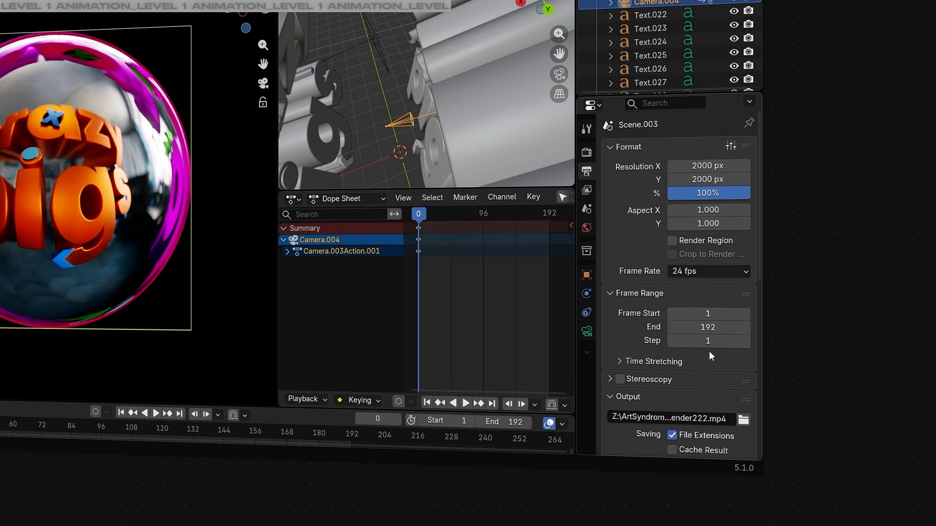
pyautogui.press('Return')
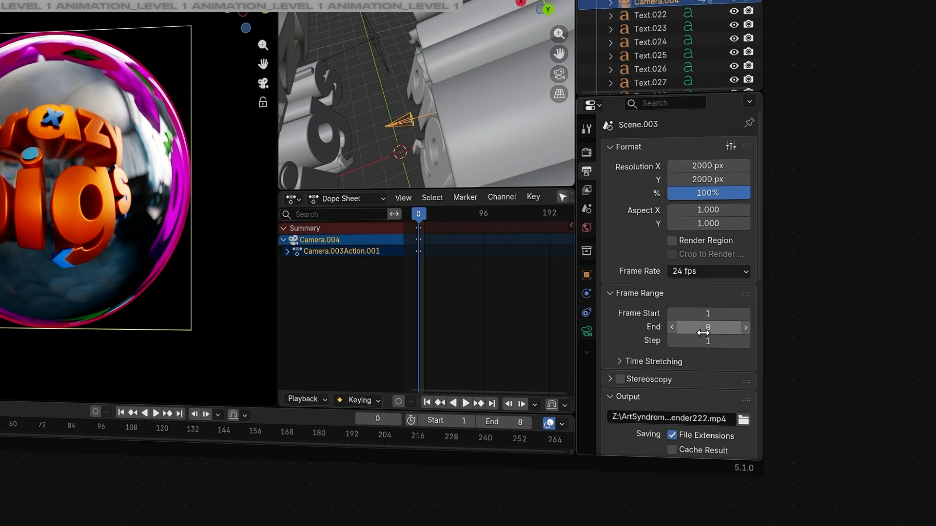
pyautogui.hotkey('ctrl', 'z')
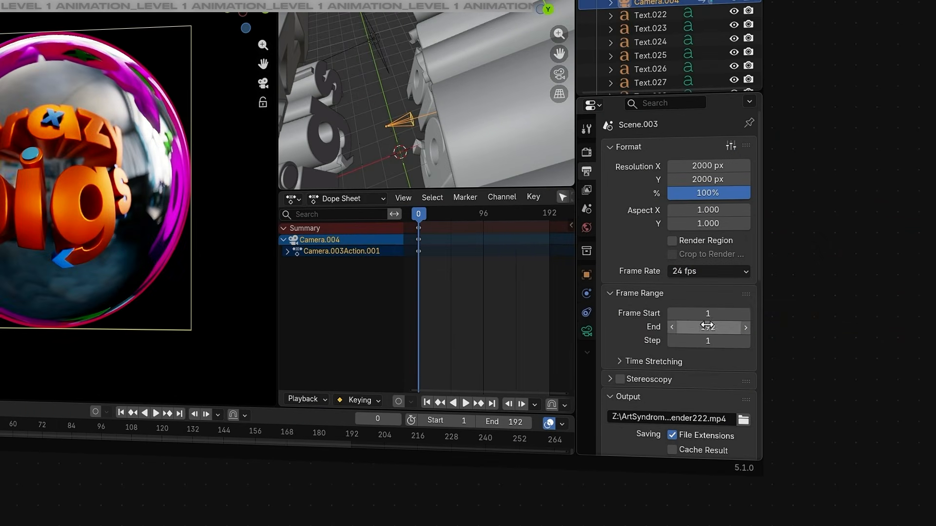
pyautogui.moveTo(242, 300); pyautogui.dragTo(210, 300)
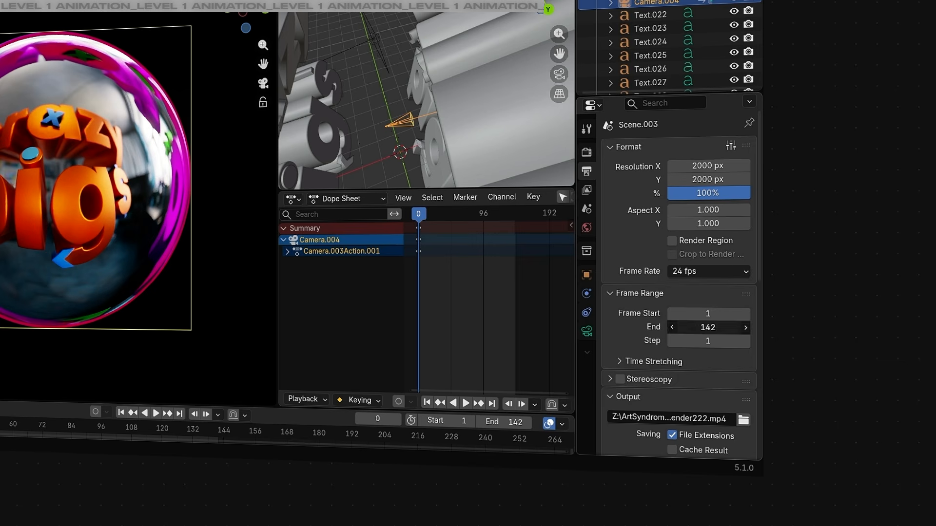
pyautogui.moveTo(708, 327); pyautogui.dragTo(640, 313)
pyautogui.hotkey('ctrl', 'z')
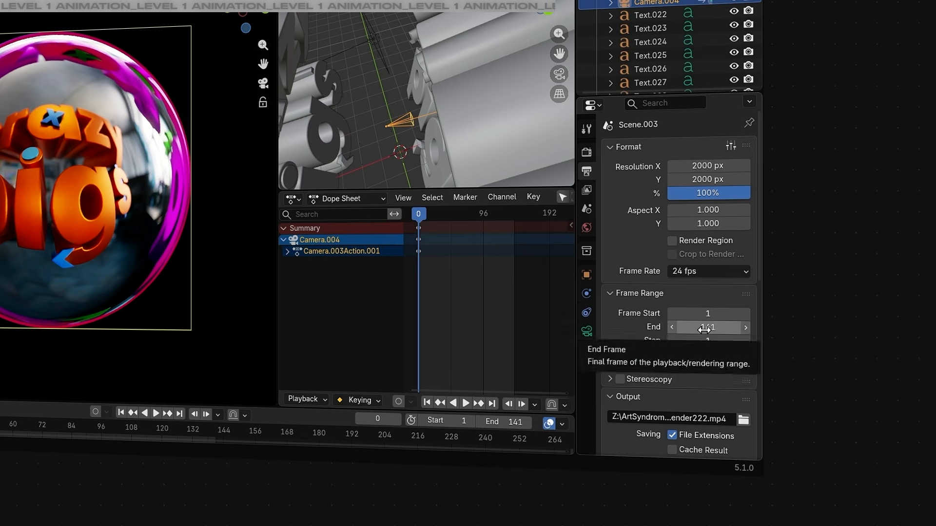
pyautogui.hotkey('ctrl', 'z')
pyautogui.moveTo(498, 423); pyautogui.dragTo(507, 423)
pyautogui.moveTo(556, 385)
pyautogui.mouseDown()
pyautogui.moveTo(512, 385)
pyautogui.moveTo(545, 387)
pyautogui.mouseUp()
pyautogui.hotkey('ctrl', 'z')
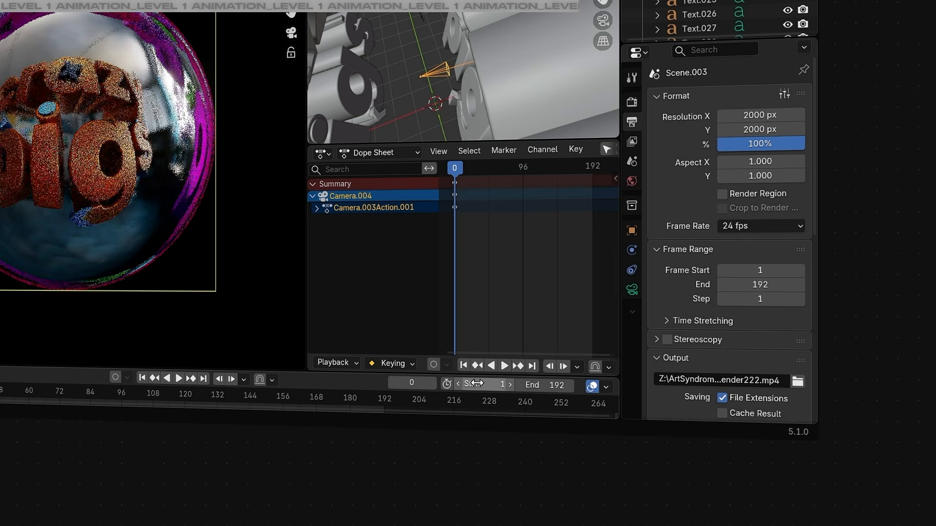
pyautogui.moveTo(488, 384); pyautogui.dragTo(503, 384)
pyautogui.hotkey('ctrl', 'z')
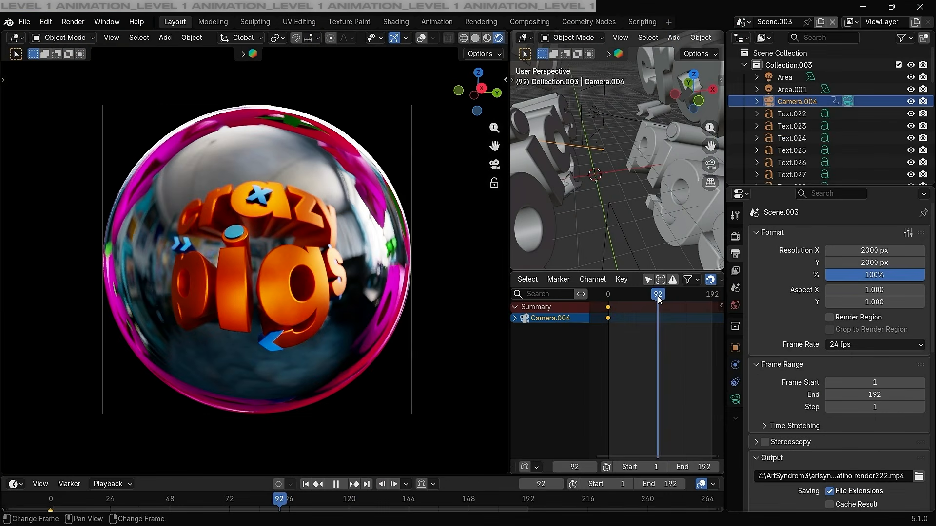
# Go to frame 96 and enlarge the selected camera in the scene
pyautogui.moveTo(657, 296); pyautogui.dragTo(659, 297)
pyautogui.press('s')
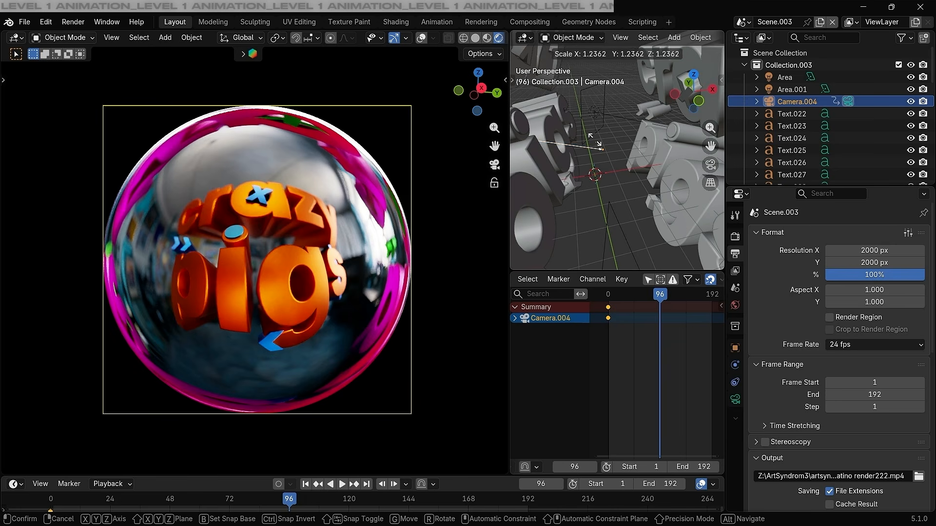
pyautogui.click(563, 65)
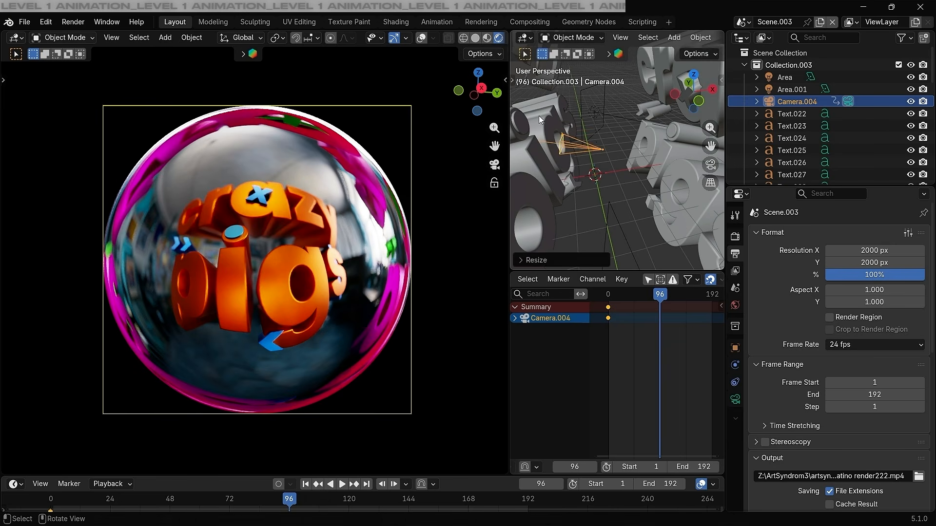
pyautogui.moveTo(540, 115); pyautogui.dragTo(608, 150, button='middle')
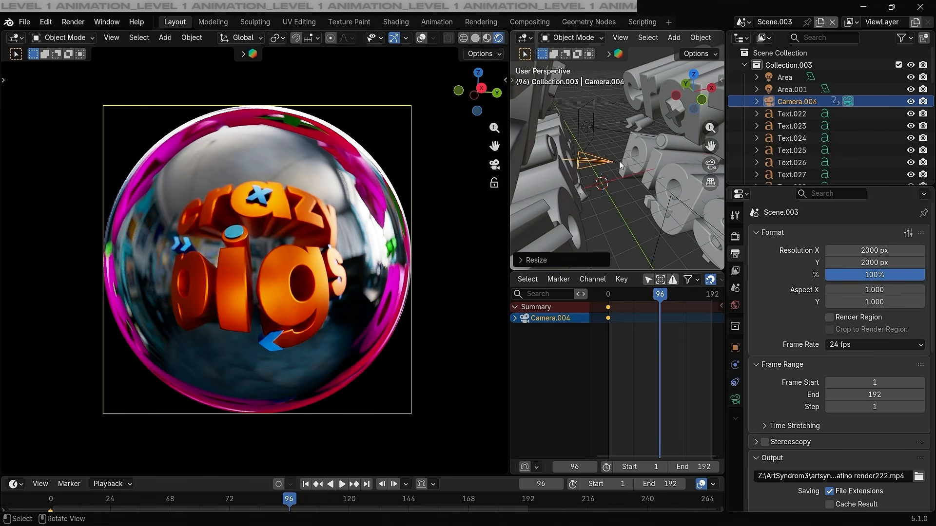
# Increase the camera's Z rotation by a full 360-degree turn and insert a keyframe at frame 96
pyautogui.press('n')
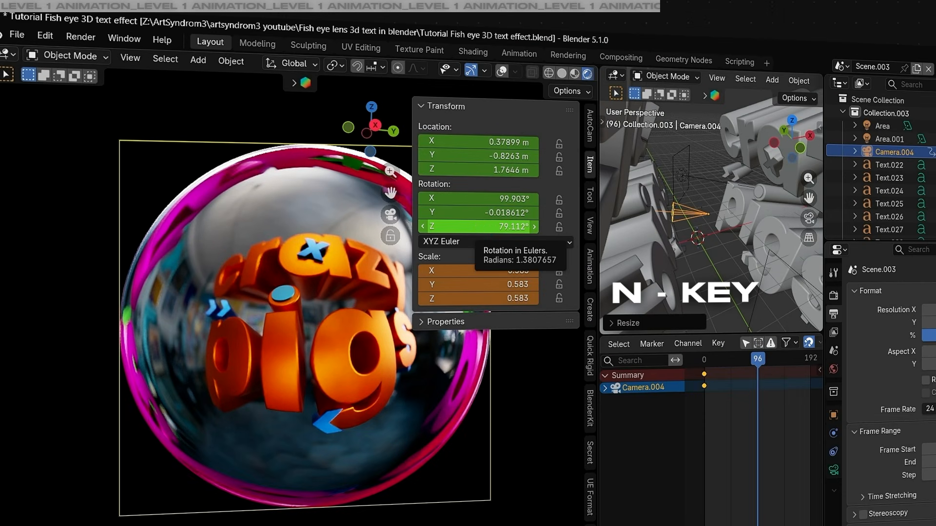
pyautogui.moveTo(480, 228); pyautogui.dragTo(570, 228)
pyautogui.press('Escape')
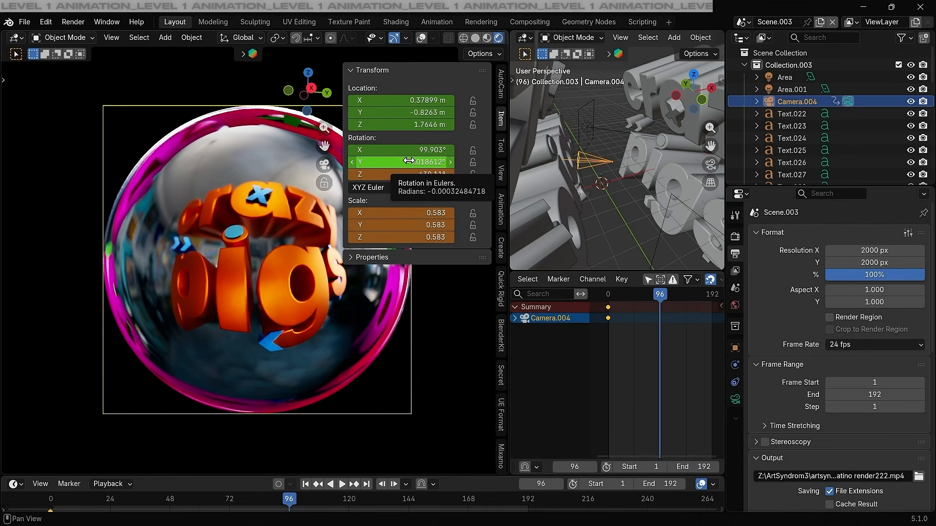
pyautogui.press('n')
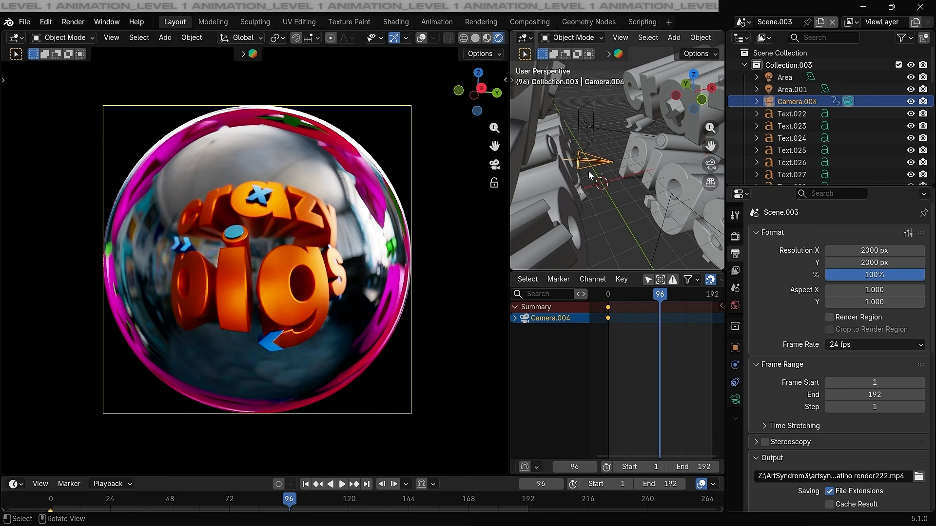
pyautogui.press('i')
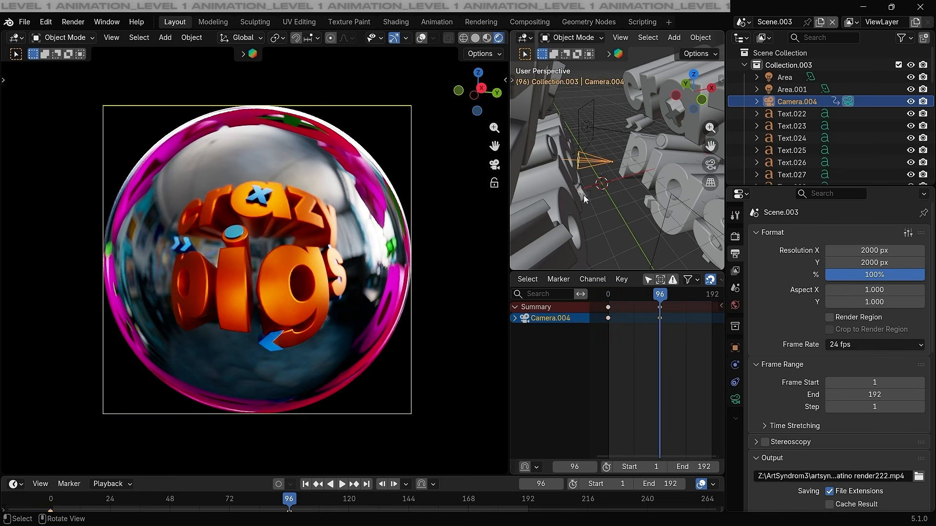
# Play the camera rotation from the beginning to review it
pyautogui.moveTo(633, 296); pyautogui.dragTo(608, 296)
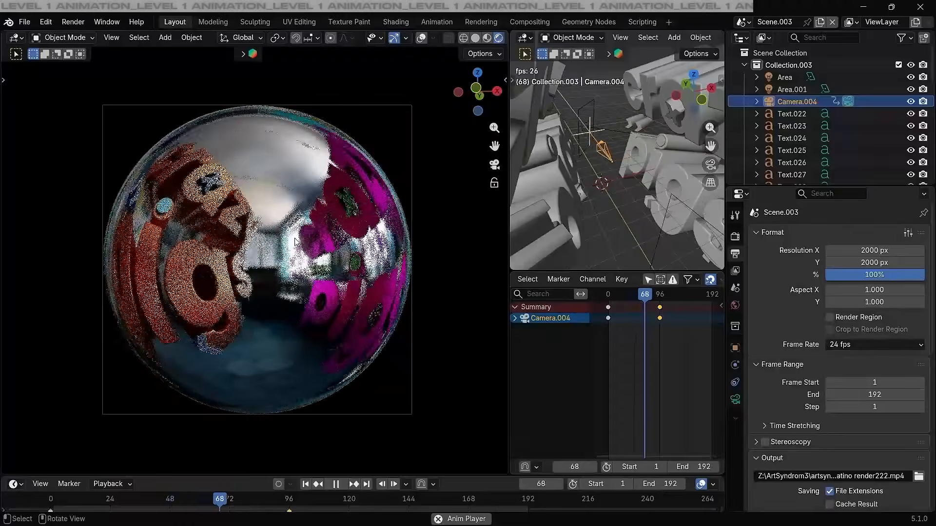
pyautogui.press('space')
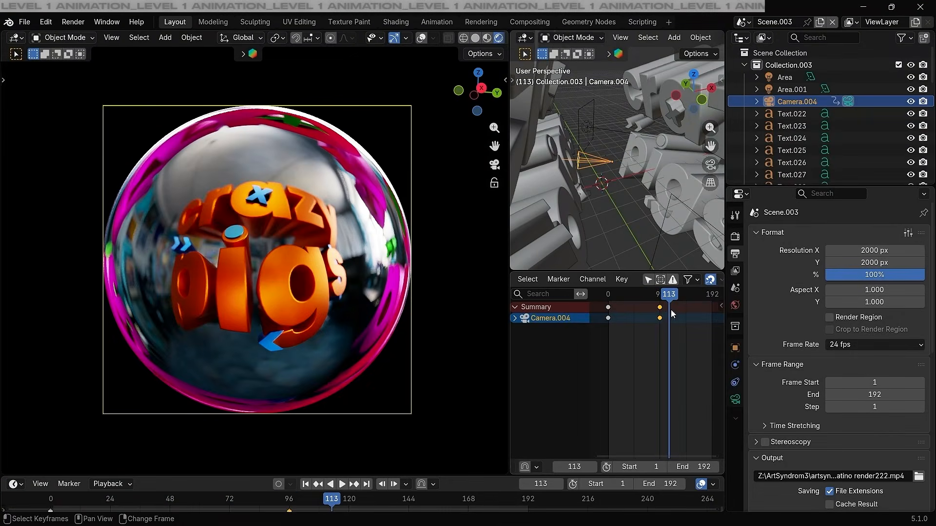
pyautogui.keyDown('shift'); pyautogui.moveTo(644, 317); pyautogui.dragTo(657, 309, button='right'); pyautogui.keyUp('shift')
# Move the camera's second keyframe from frame 96 to near the end of the range and replay from the start
pyautogui.moveTo(659, 308); pyautogui.dragTo(709, 307)
pyautogui.click(609, 295)
pyautogui.press('space')
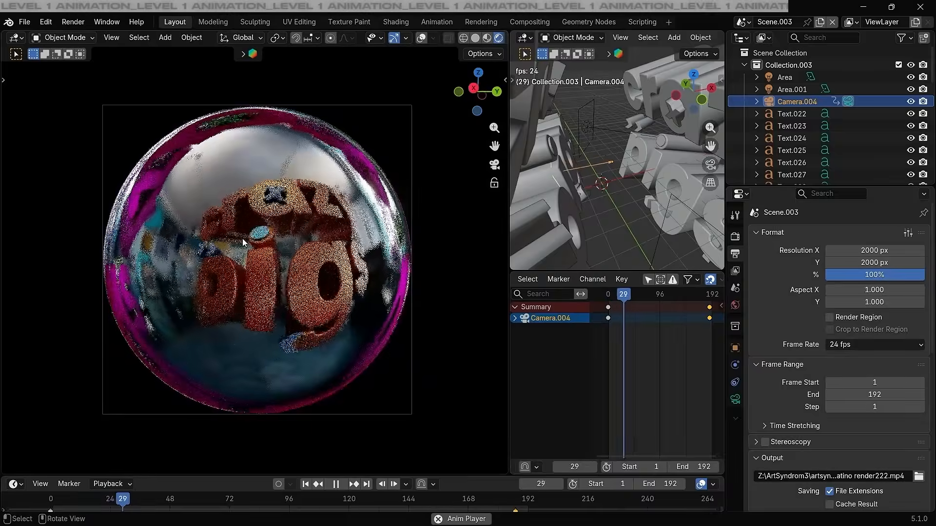
# Move the camera's second keyframe back to shorten the rotation and replay it from the start
pyautogui.press('space')
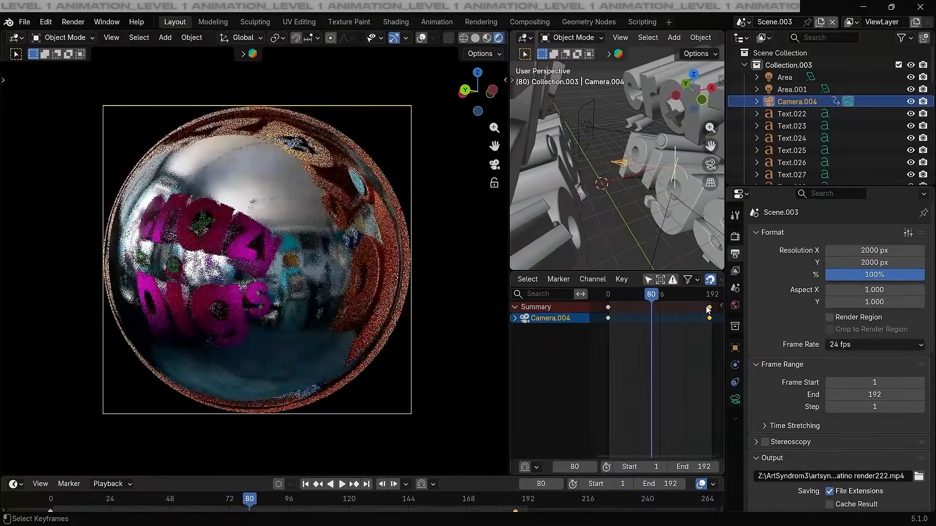
pyautogui.moveTo(708, 307); pyautogui.dragTo(630, 306)
pyautogui.click(608, 296)
pyautogui.press('space')
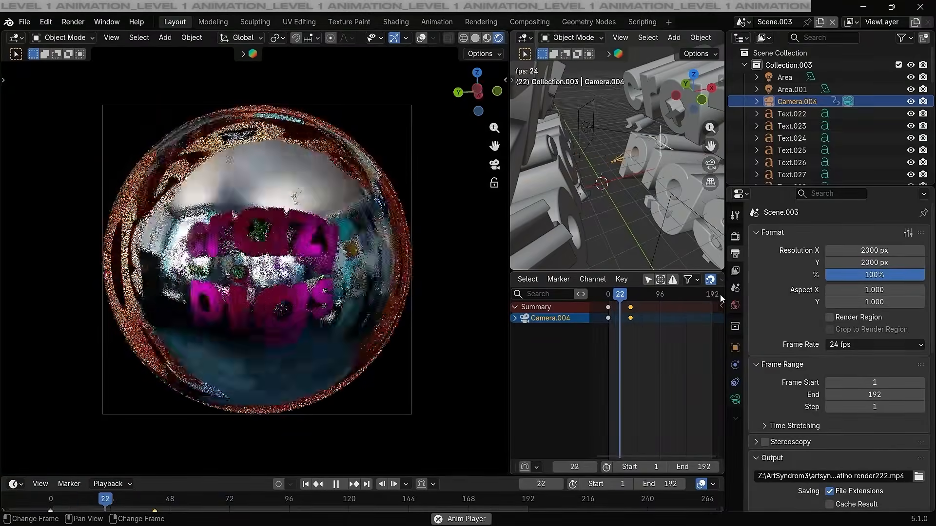
pyautogui.click(608, 295)
pyautogui.press('space')
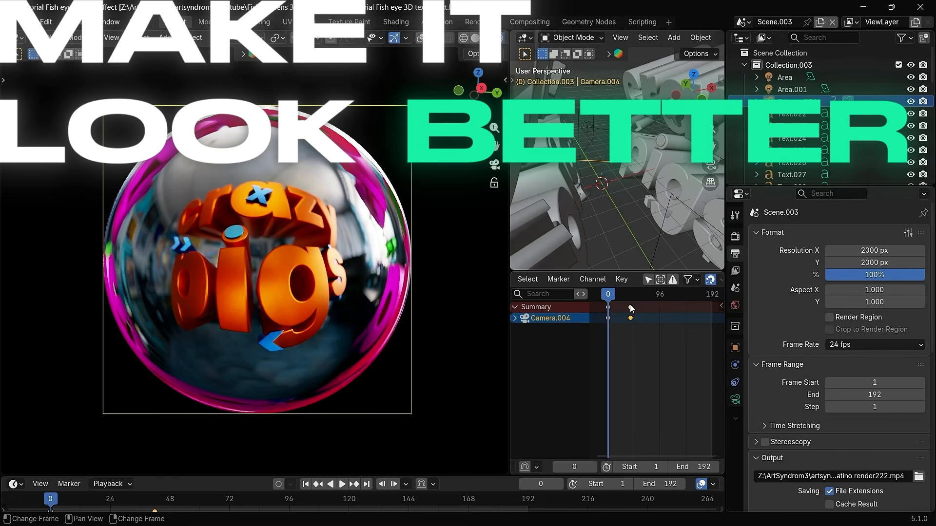
# Move the camera's second keyframe to frame 96 and set the camera keyframes to Linear interpolation
pyautogui.moveTo(630, 307); pyautogui.dragTo(659, 308)
pyautogui.click(659, 295)
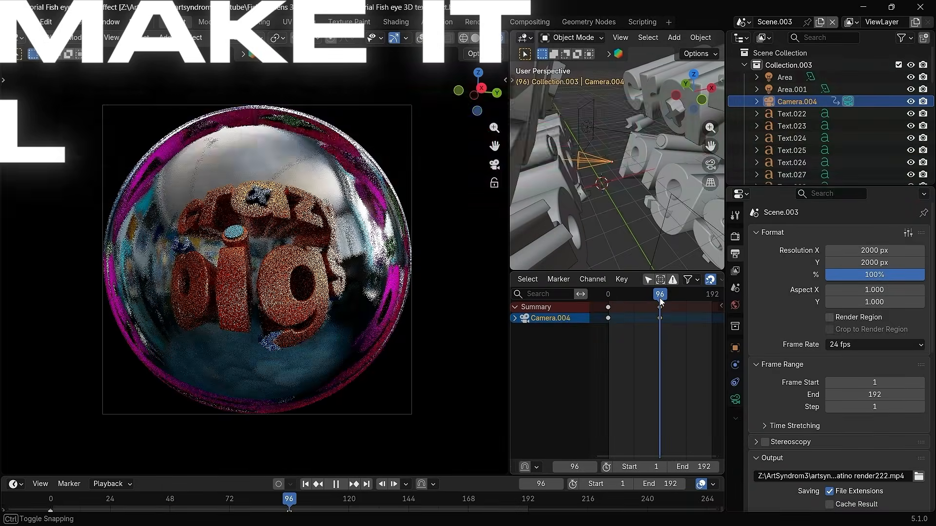
pyautogui.moveTo(676, 342); pyautogui.dragTo(590, 306)
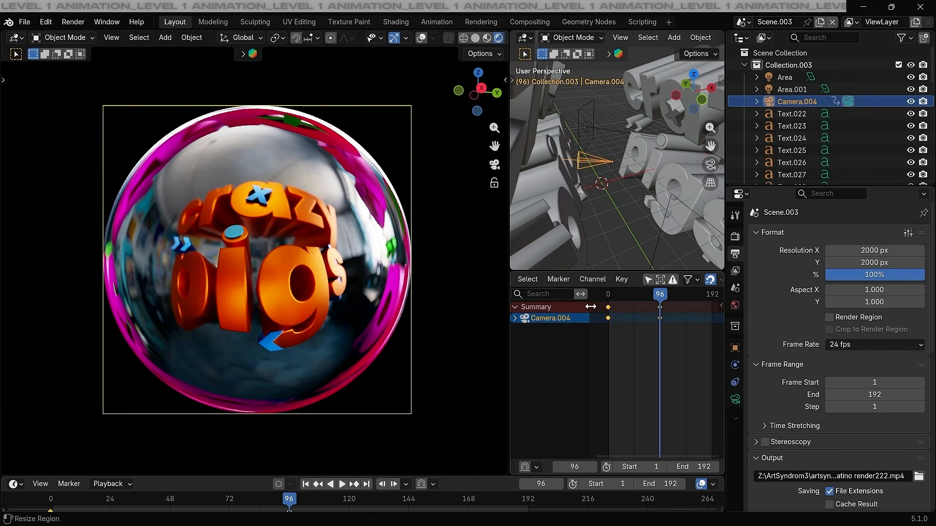
pyautogui.press('t')
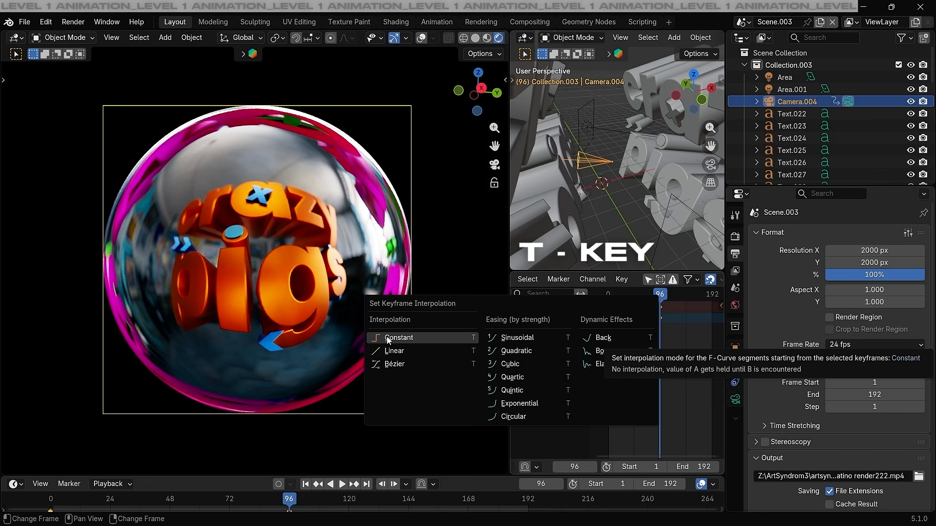
pyautogui.click(394, 351)
# Play the camera rotation from the start of the timeline to check its constant speed
pyautogui.moveTo(660, 295); pyautogui.dragTo(599, 302)
pyautogui.press('space')
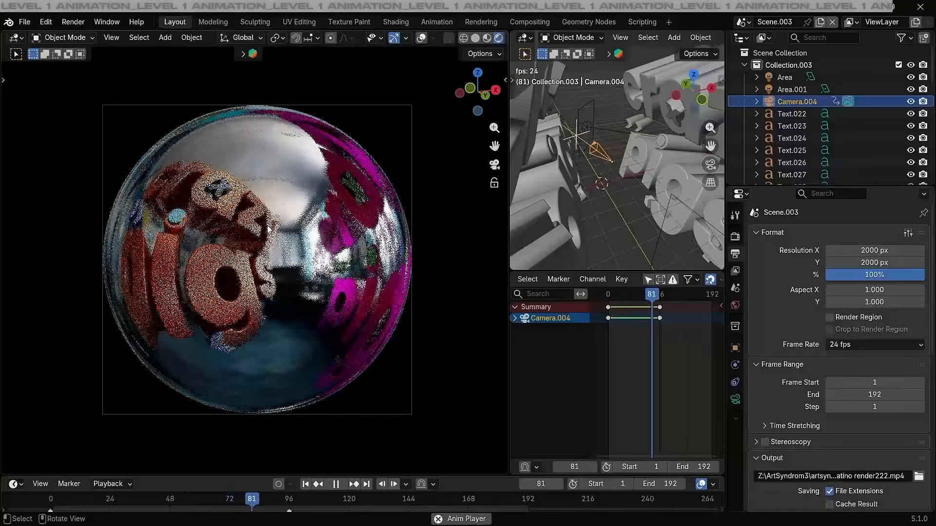
pyautogui.press('space')
pyautogui.click(650, 295)
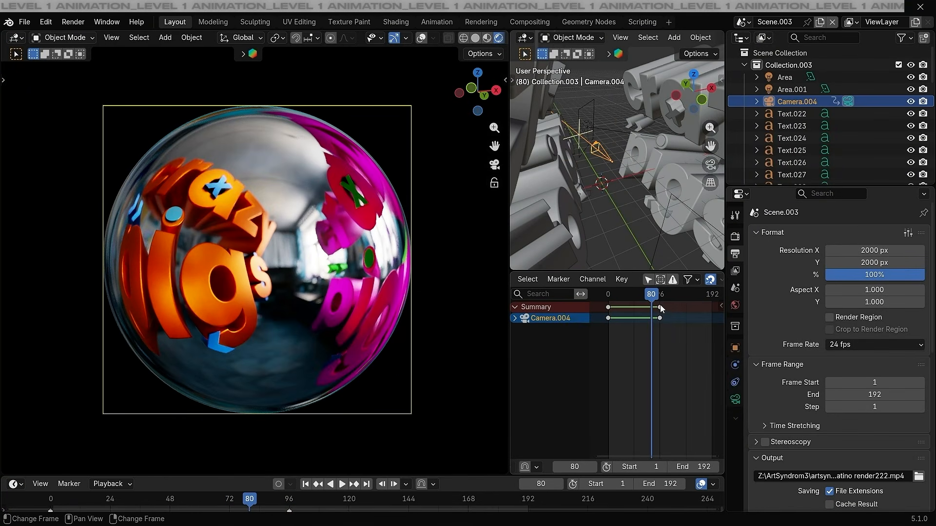
# Set the scene's end frame to 96 and play the rotation
pyautogui.click(697, 468)
pyautogui.write('96')
pyautogui.press('Return')
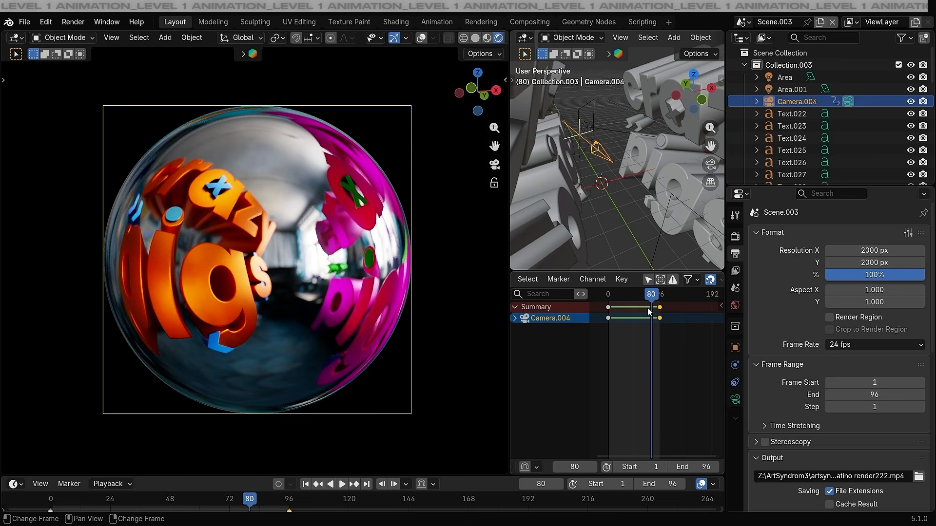
pyautogui.press('space')
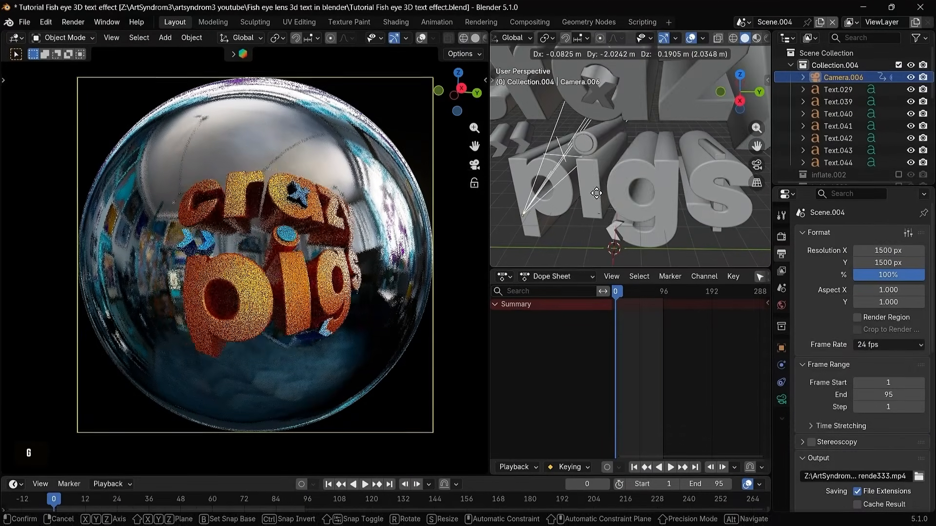
# Add a Plain Axes empty to the new text scene
pyautogui.press('g')
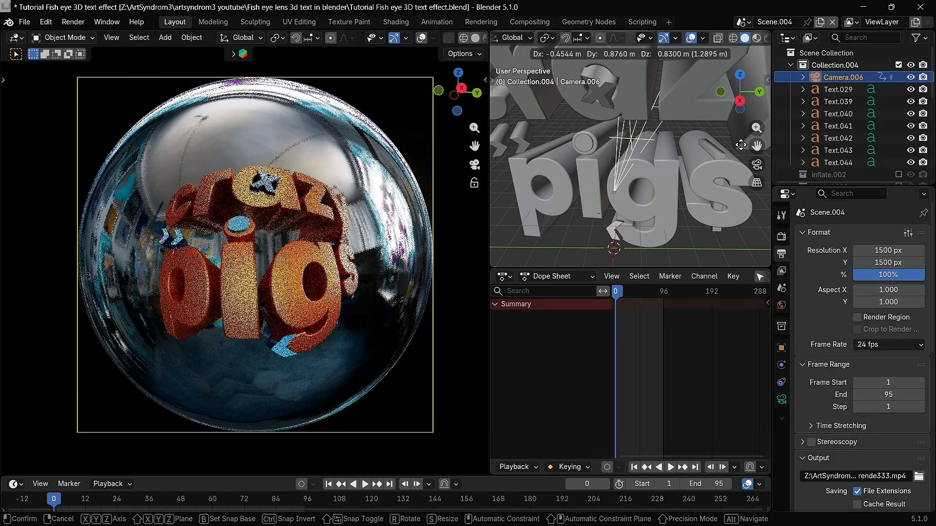
pyautogui.press('Escape')
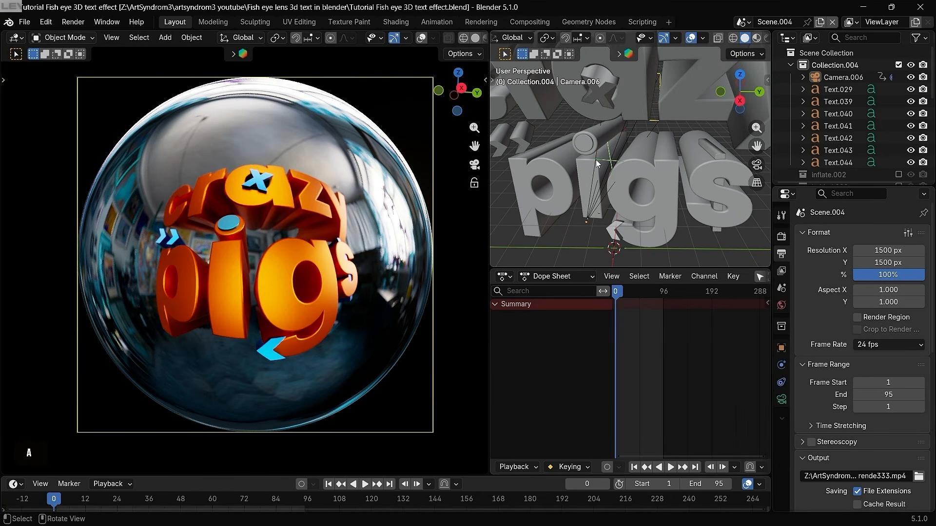
pyautogui.hotkey('shift', 'a')
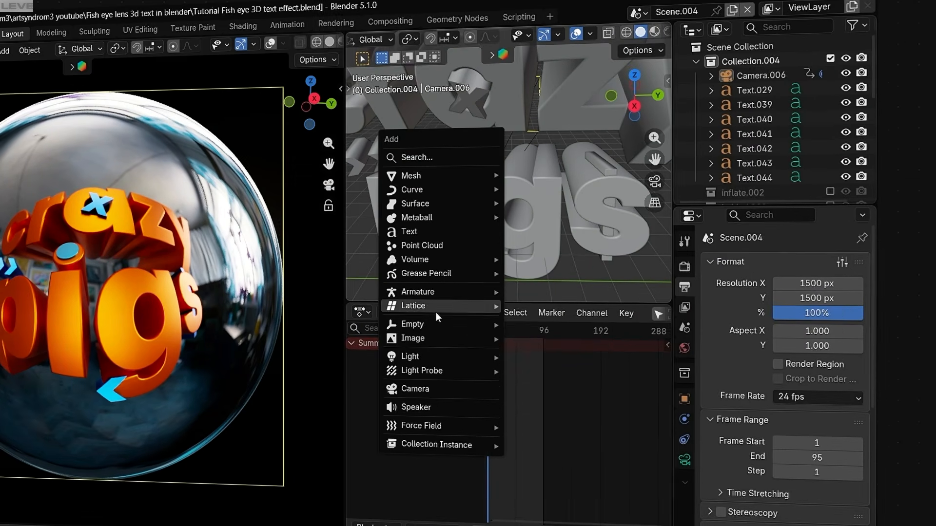
pyautogui.moveTo(440, 325)
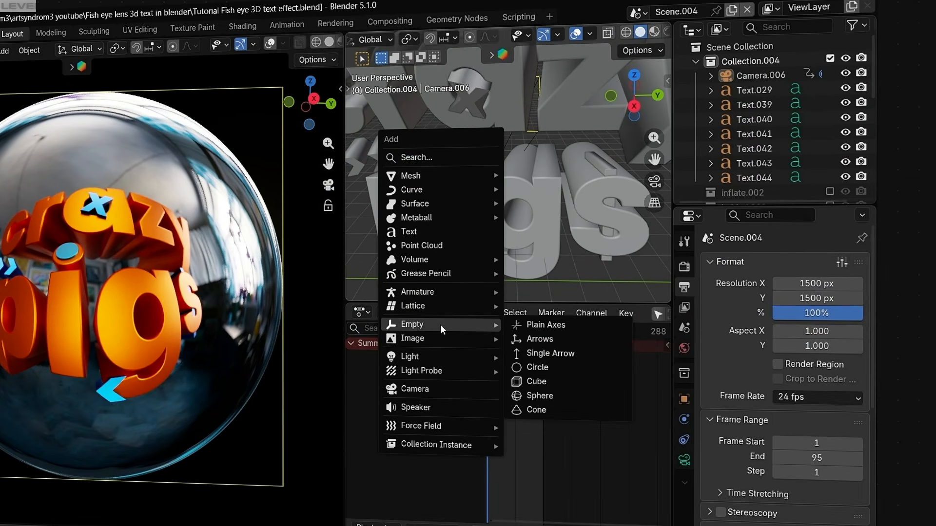
pyautogui.click(542, 324)
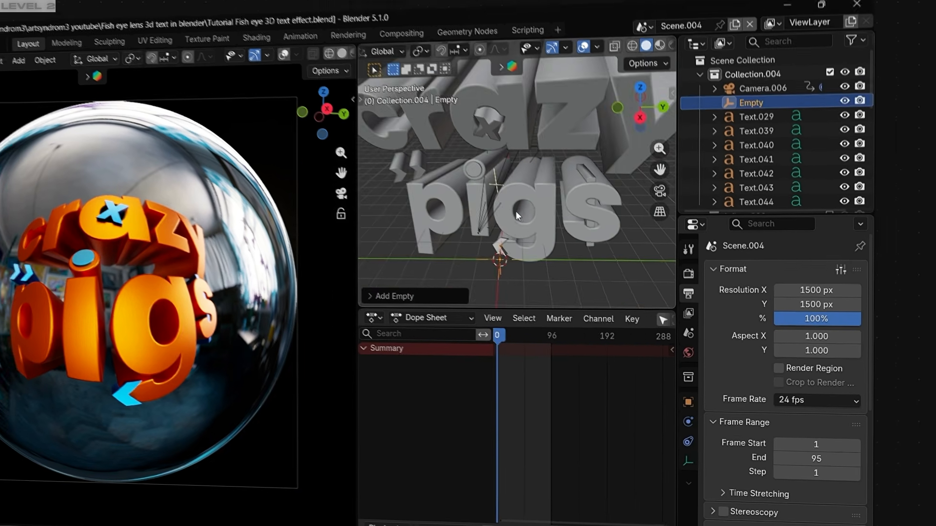
# Position the empty near the middle of the lettering, between "crazy" and "pigs", adjusting its height along Z
pyautogui.moveTo(504, 202); pyautogui.dragTo(472, 228, button='middle')
pyautogui.press('g')
pyautogui.press('z')
pyautogui.click(507, 166)
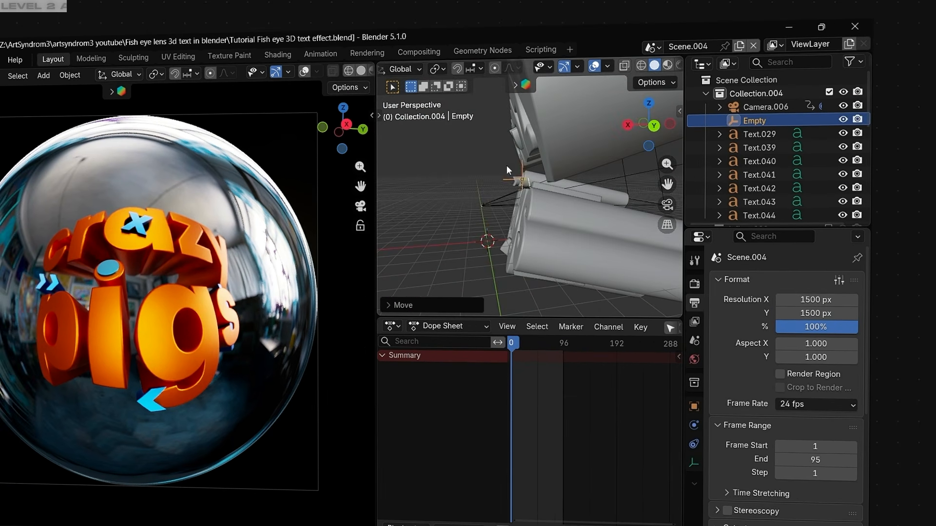
pyautogui.moveTo(506, 166); pyautogui.dragTo(590, 177, button='middle')
pyautogui.press('g')
pyautogui.click(491, 188)
pyautogui.press('g')
pyautogui.click(476, 195)
pyautogui.press('g')
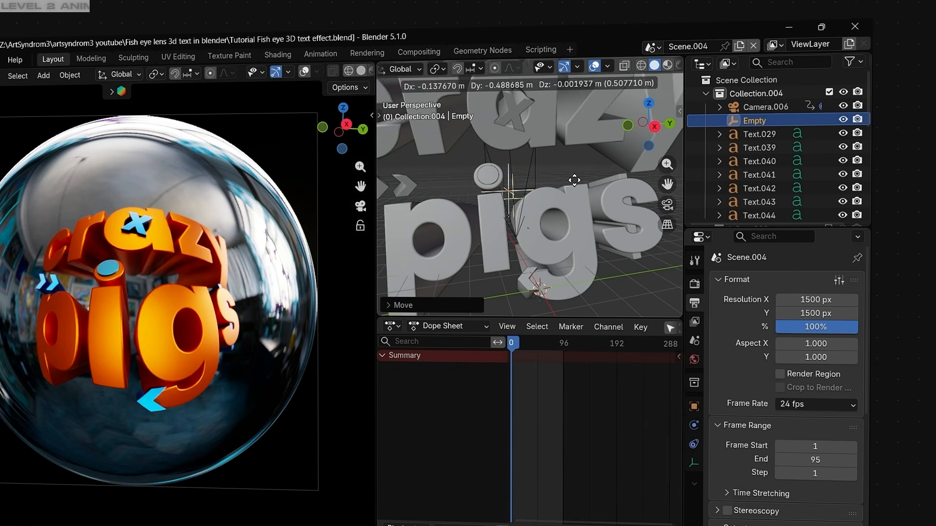
pyautogui.click(574, 179)
# Add a Track To constraint with the Empty as target to the camera and test the tracking by moving the camera
pyautogui.moveTo(502, 195); pyautogui.dragTo(435, 257, button='middle')
pyautogui.click(499, 214)
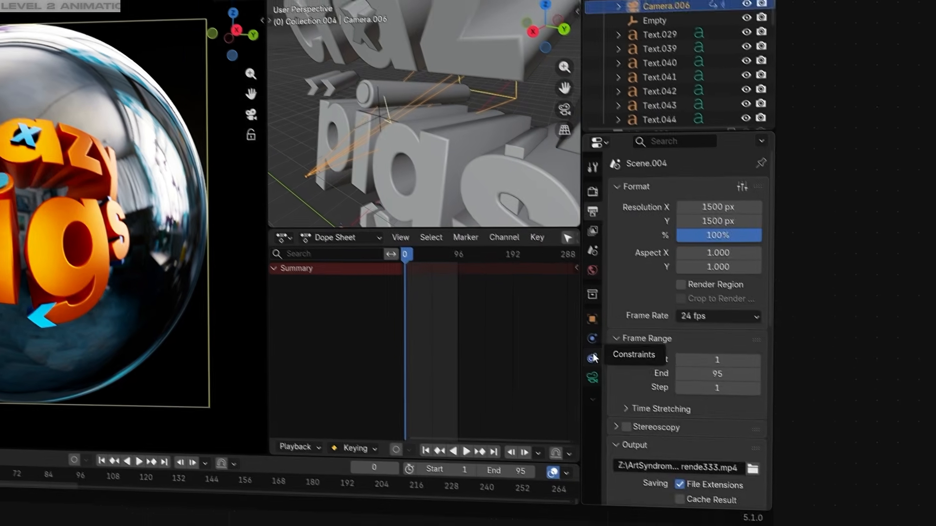
pyautogui.click(694, 444)
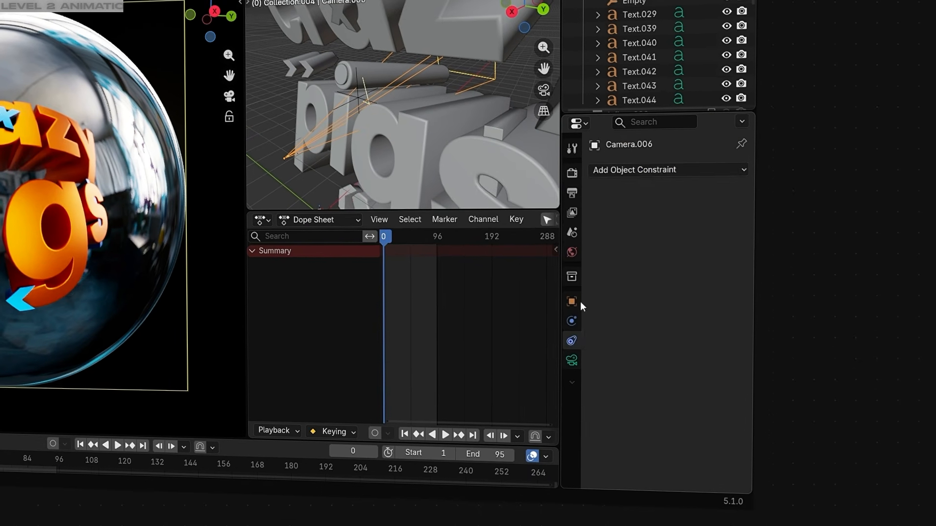
pyautogui.click(742, 279)
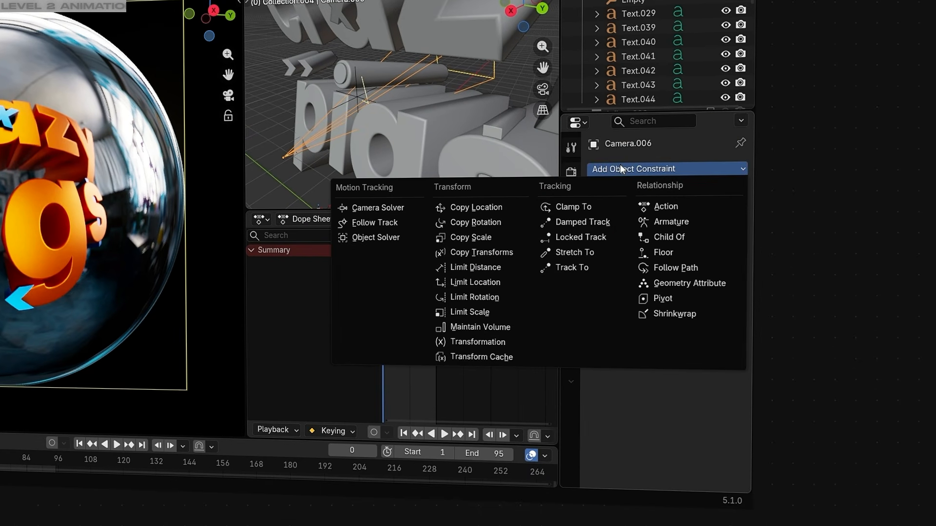
pyautogui.click(578, 268)
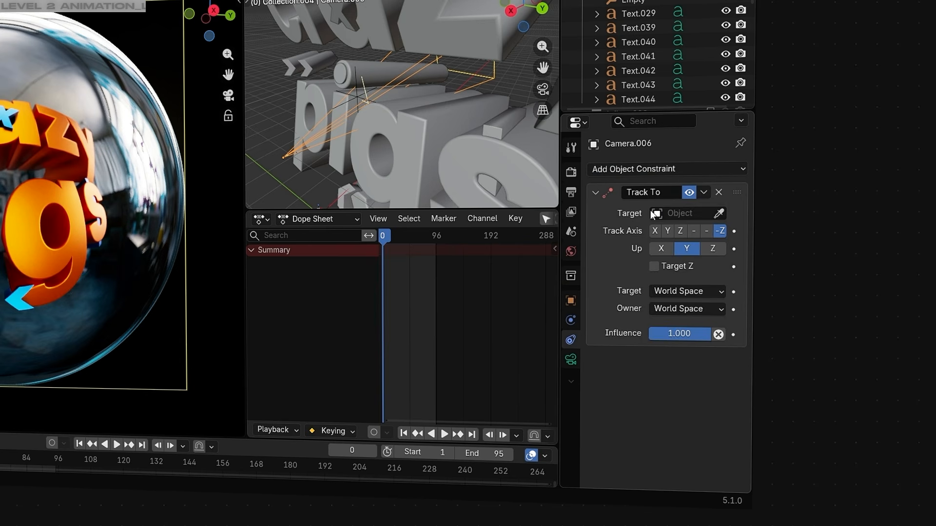
pyautogui.click(692, 214)
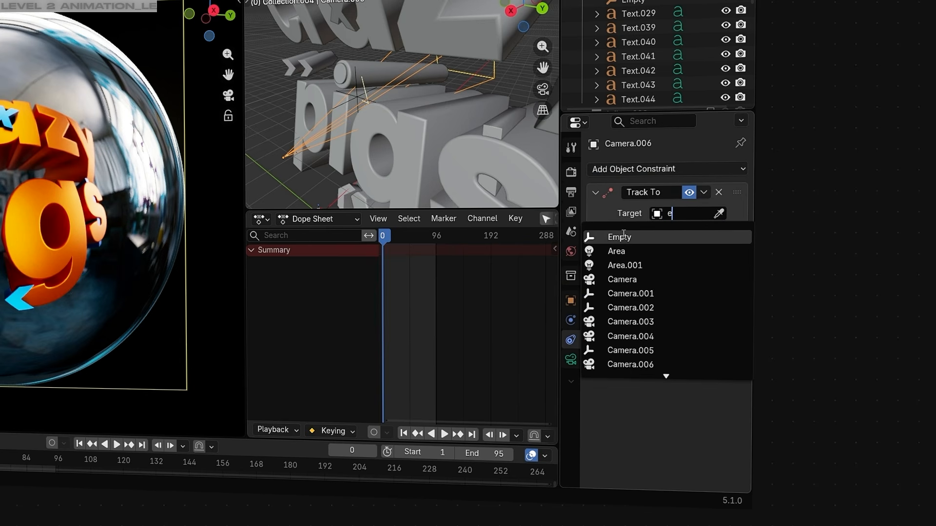
pyautogui.click(616, 237)
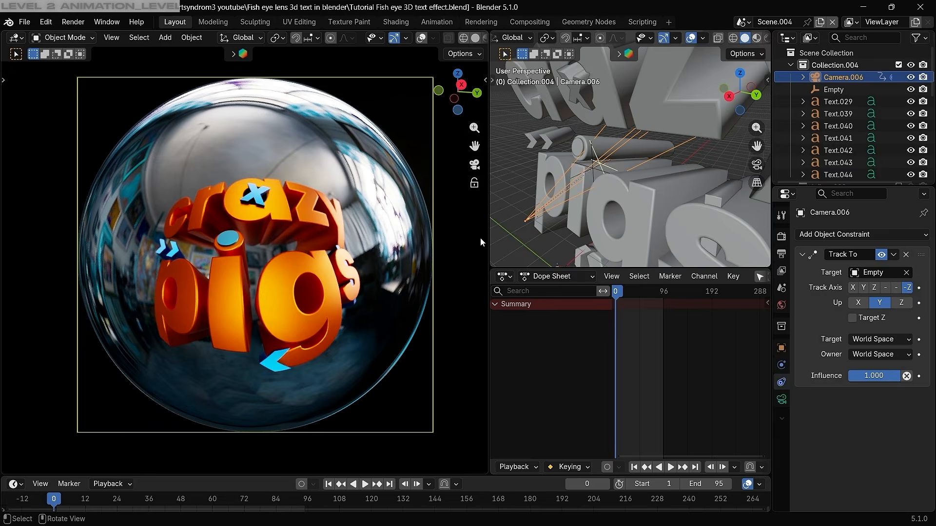
pyautogui.press('g')
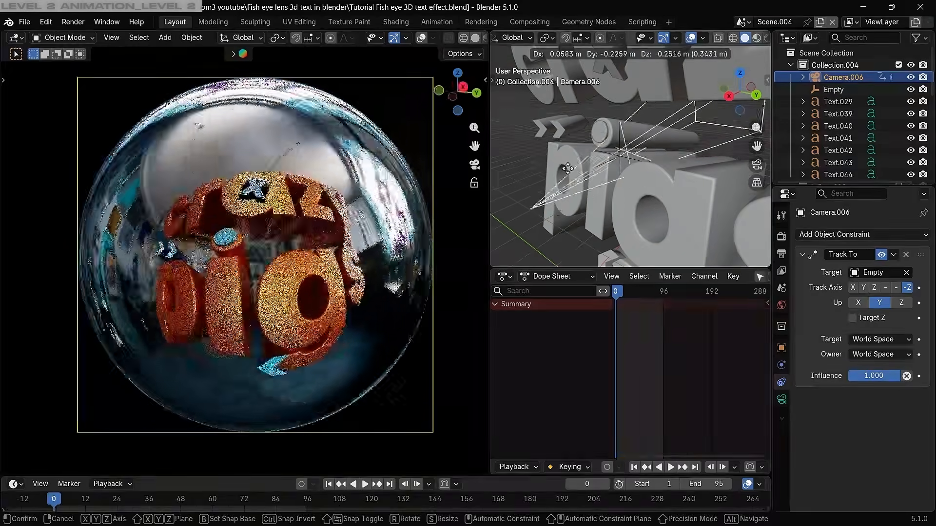
pyautogui.click(618, 134)
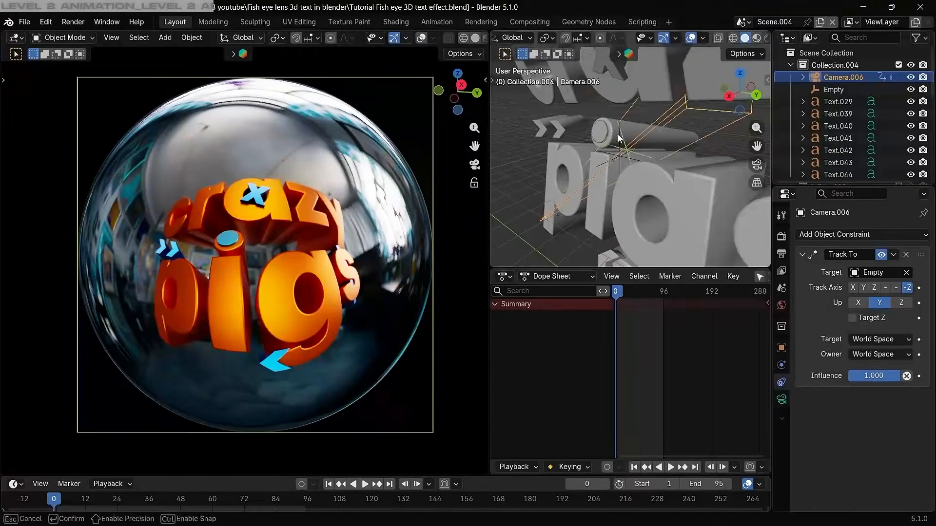
# Select the Empty and enlarge it in the scene
pyautogui.click(834, 92)
pyautogui.scroll(-1, 622, 139)
pyautogui.press('s')
pyautogui.click(643, 142)
pyautogui.scroll(-3, 638, 143)
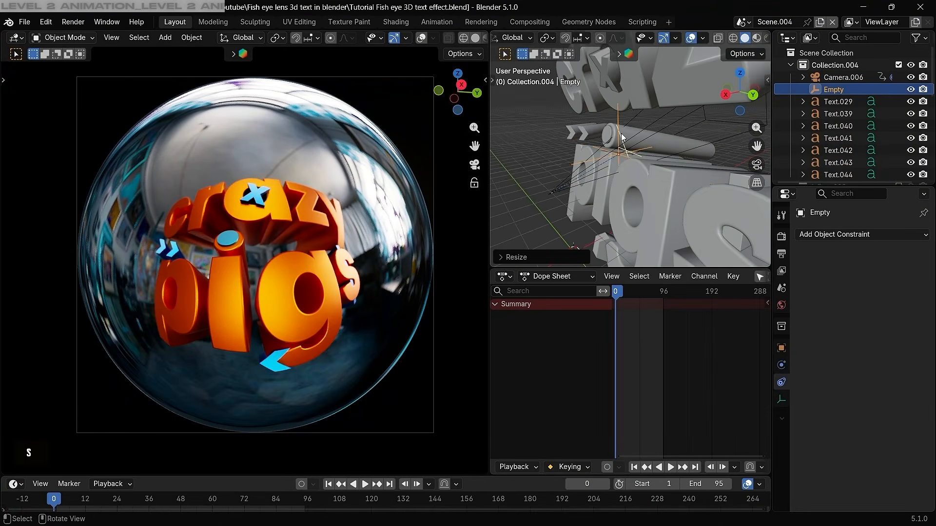
# Try moving the empty around the text to test how the camera follows it
pyautogui.moveTo(636, 144); pyautogui.dragTo(658, 138, button='middle')
pyautogui.press('g')
pyautogui.press('Escape')
pyautogui.press('g')
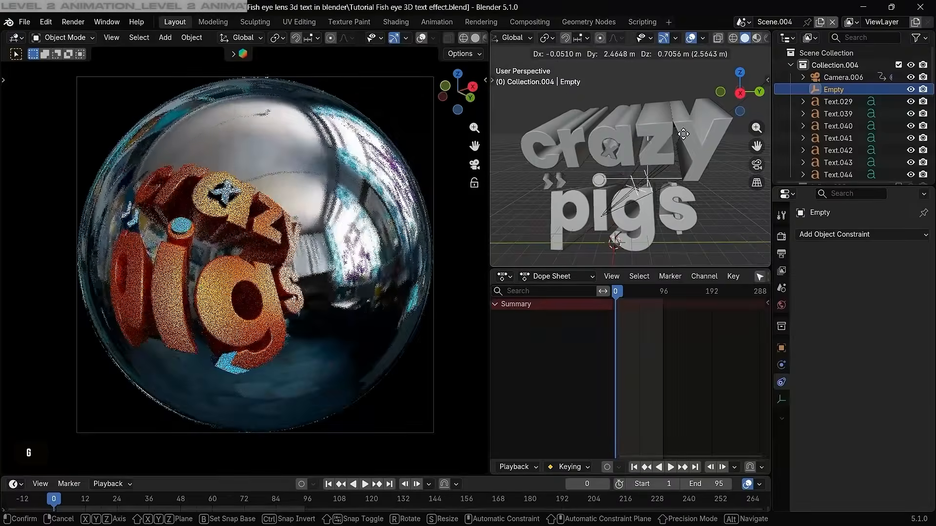
pyautogui.moveTo(624, 177); pyautogui.dragTo(639, 174, button='middle')
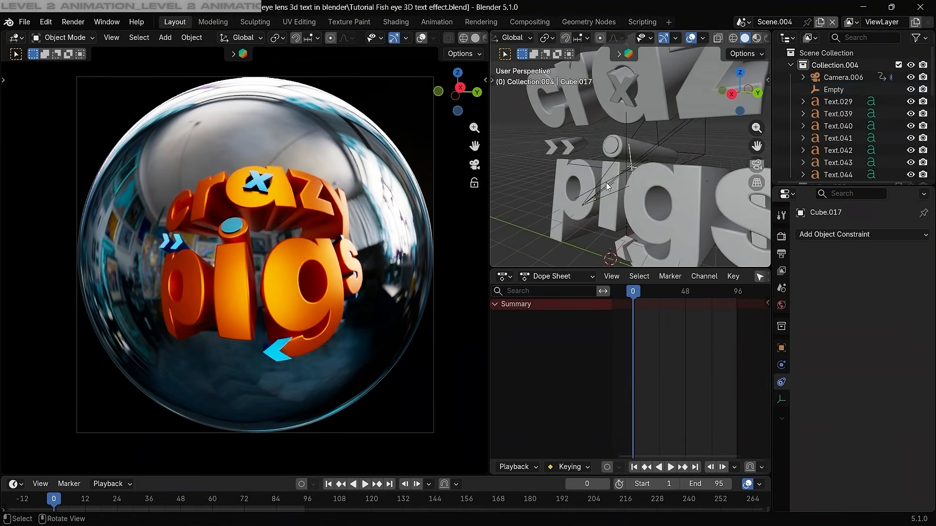
# Select the camera and insert a keyframe for it at frame 0
pyautogui.click(664, 140)
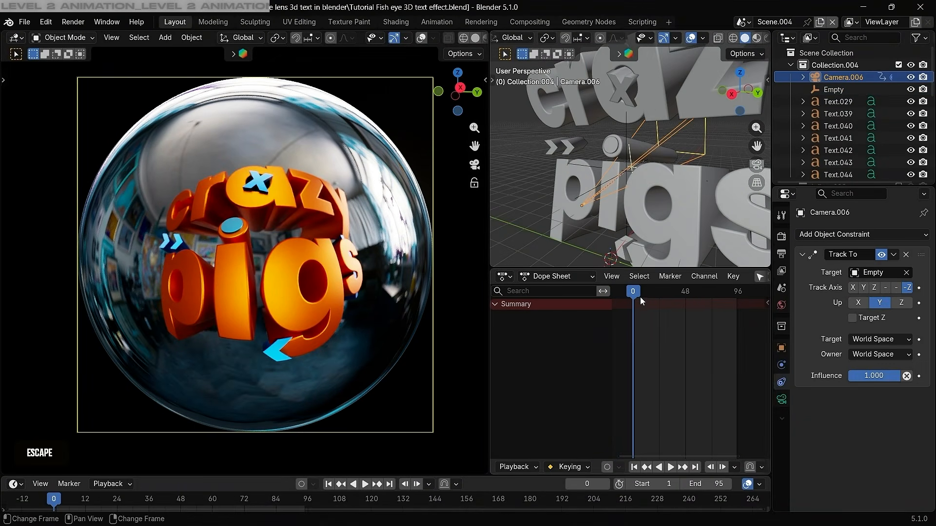
pyautogui.press('i')
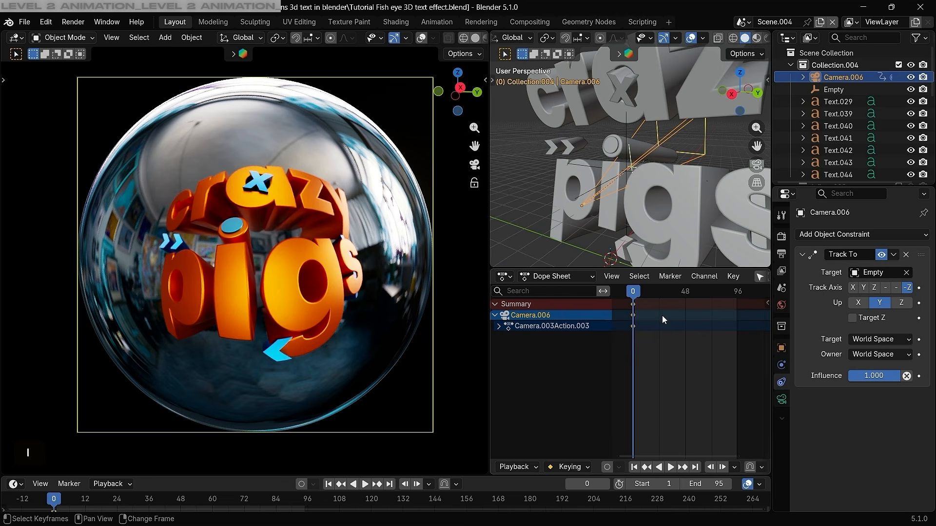
pyautogui.scroll(2, 644, 312)
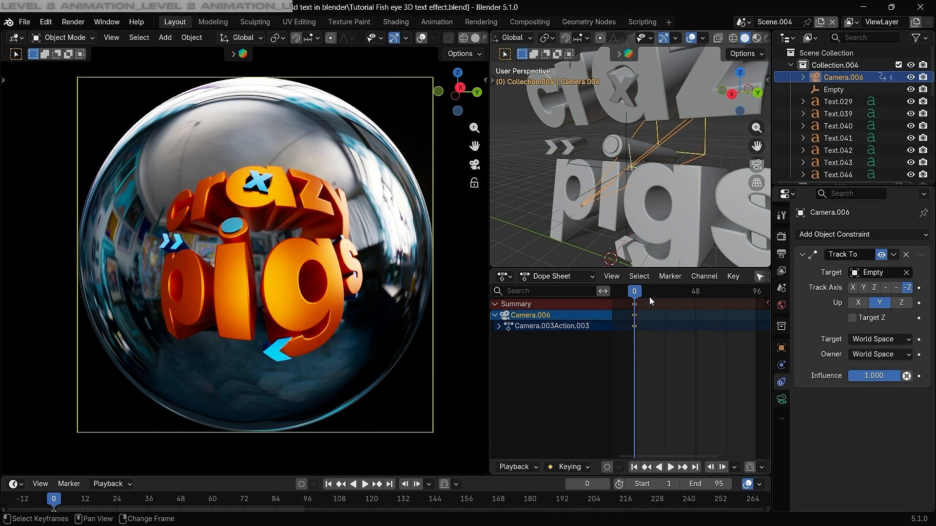
# At frame 37, move the camera in front of the first letters of the text for its second keyframe
pyautogui.moveTo(666, 292); pyautogui.dragTo(681, 292)
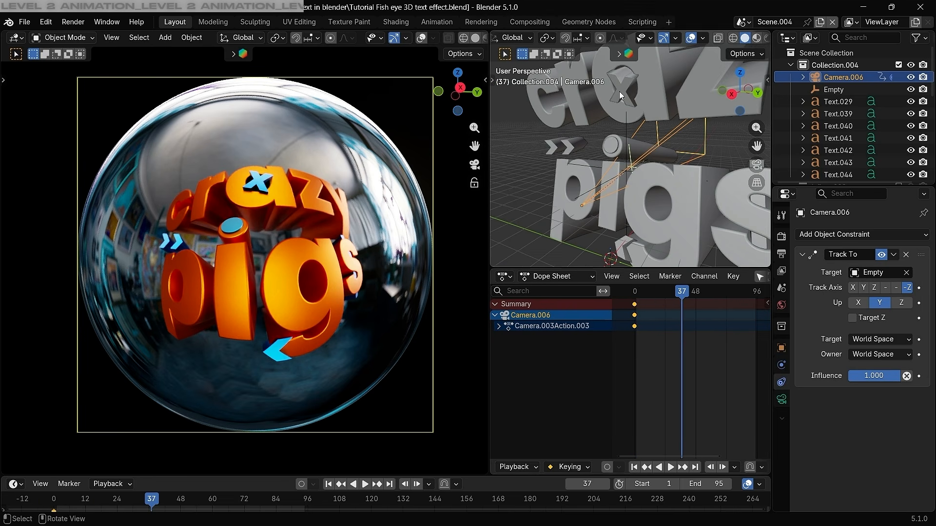
pyautogui.moveTo(619, 92); pyautogui.dragTo(637, 192, button='middle')
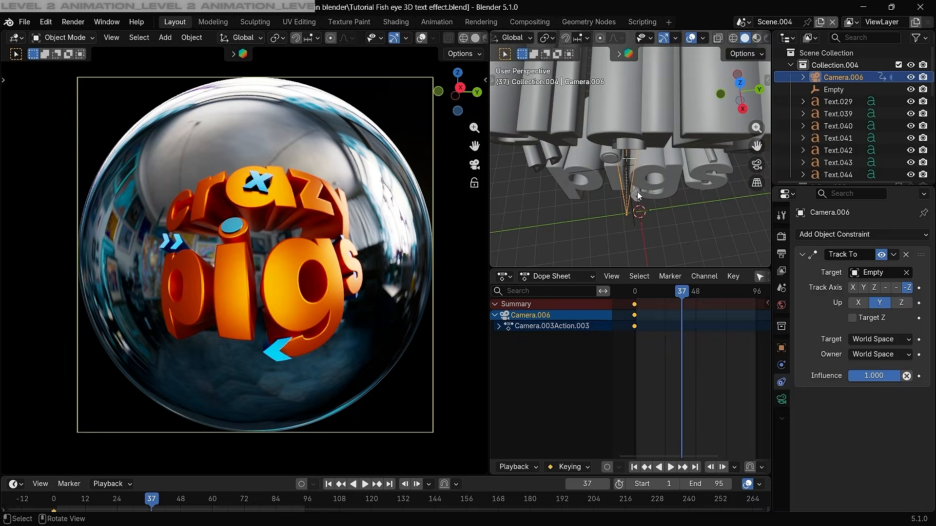
pyautogui.press('g')
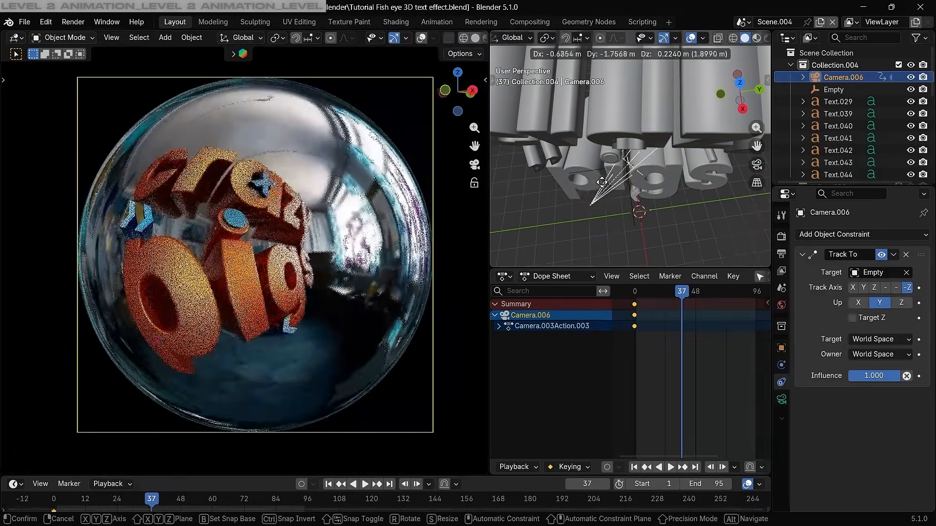
pyautogui.click(591, 182)
pyautogui.scroll(-4, 591, 182)
pyautogui.moveTo(591, 181); pyautogui.dragTo(588, 131, button='middle')
pyautogui.press('g')
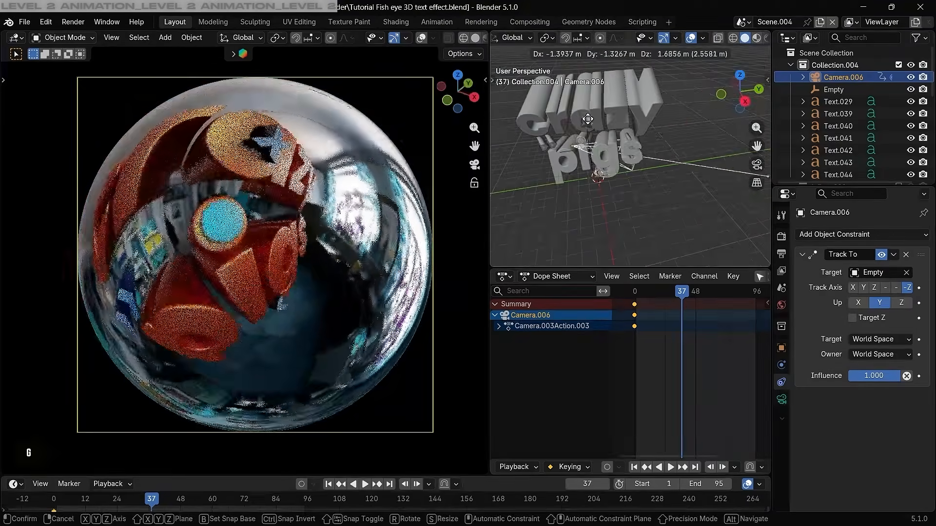
pyautogui.click(565, 134)
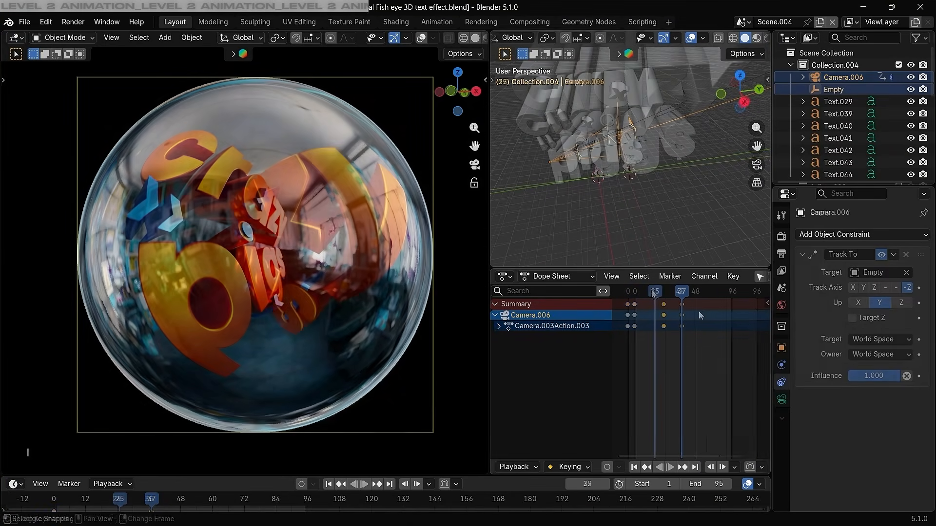
# Return to frame 0, select the Empty and insert a keyframe for it
pyautogui.moveTo(653, 292); pyautogui.dragTo(626, 301)
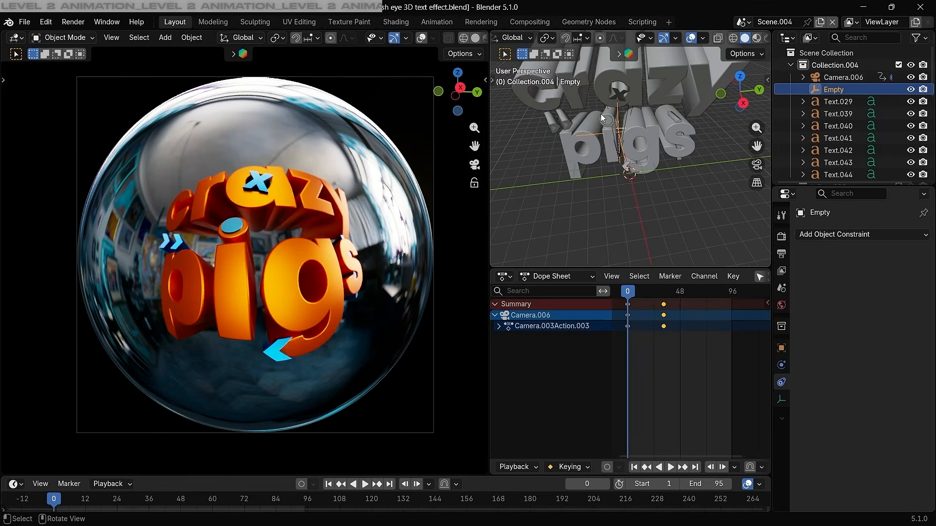
pyautogui.moveTo(600, 114); pyautogui.dragTo(630, 199, button='middle')
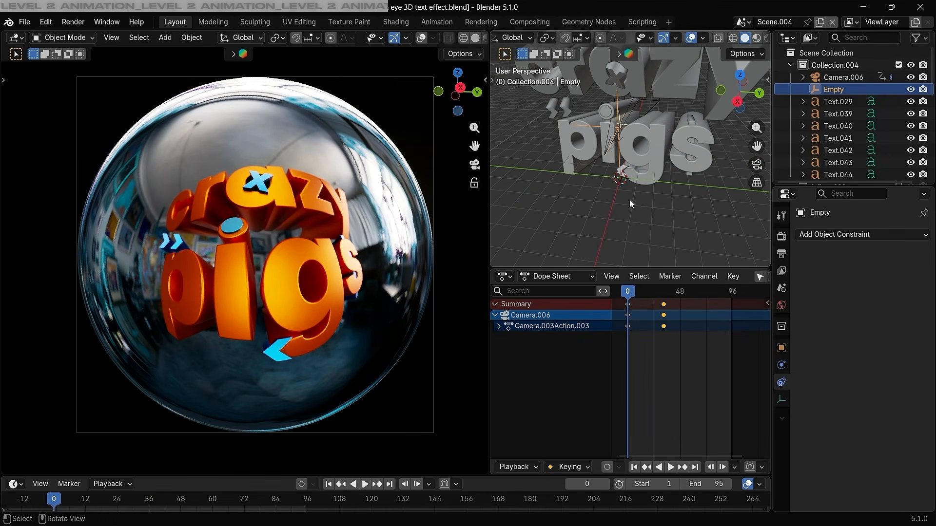
pyautogui.click(617, 101)
pyautogui.press('i')
# At frame 33, move the Empty toward the beginning of the text and keyframe it
pyautogui.moveTo(628, 291); pyautogui.dragTo(664, 293)
pyautogui.moveTo(551, 63); pyautogui.dragTo(673, 130, button='middle')
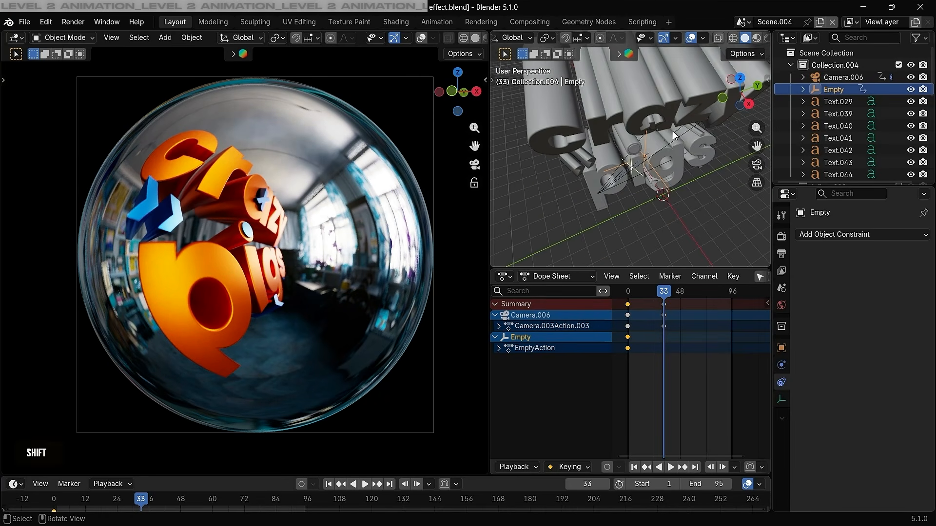
pyautogui.press('g')
pyautogui.click(631, 121)
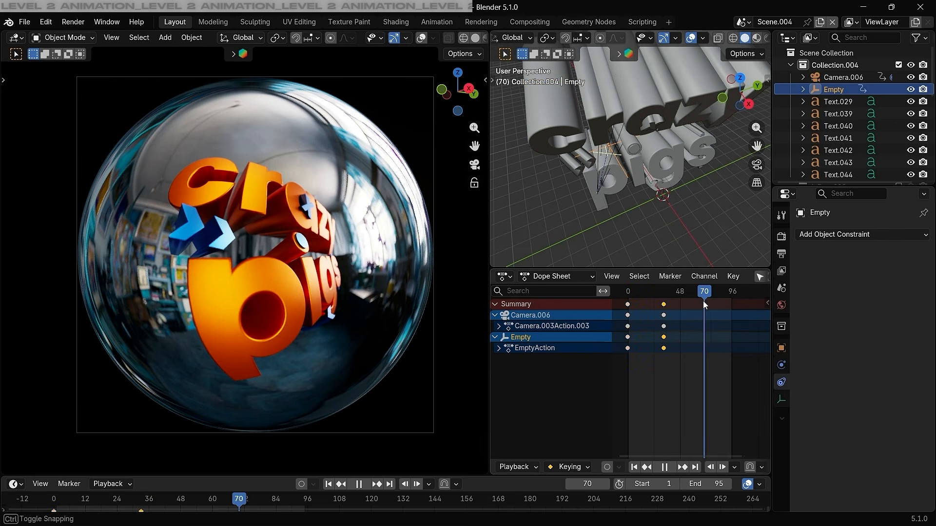
# At frame 66, move the camera and the Empty toward the far end of the text
pyautogui.moveTo(703, 300); pyautogui.dragTo(700, 299)
pyautogui.click(598, 191)
pyautogui.scroll(-3, 598, 192)
pyautogui.keyDown('shift'); pyautogui.moveTo(600, 191); pyautogui.dragTo(649, 197, button='middle'); pyautogui.keyUp('shift')
pyautogui.press('g')
pyautogui.click(622, 270)
pyautogui.click(643, 204)
pyautogui.press('g')
pyautogui.click(644, 196)
# Refine the camera and Empty positions so the view looks closely at the letter s of "pigs"
pyautogui.click(662, 210)
pyautogui.press('g')
pyautogui.click(631, 177)
pyautogui.click(649, 192)
pyautogui.press('g')
pyautogui.click(653, 188)
pyautogui.click(658, 209)
pyautogui.press('g')
pyautogui.click(656, 194)
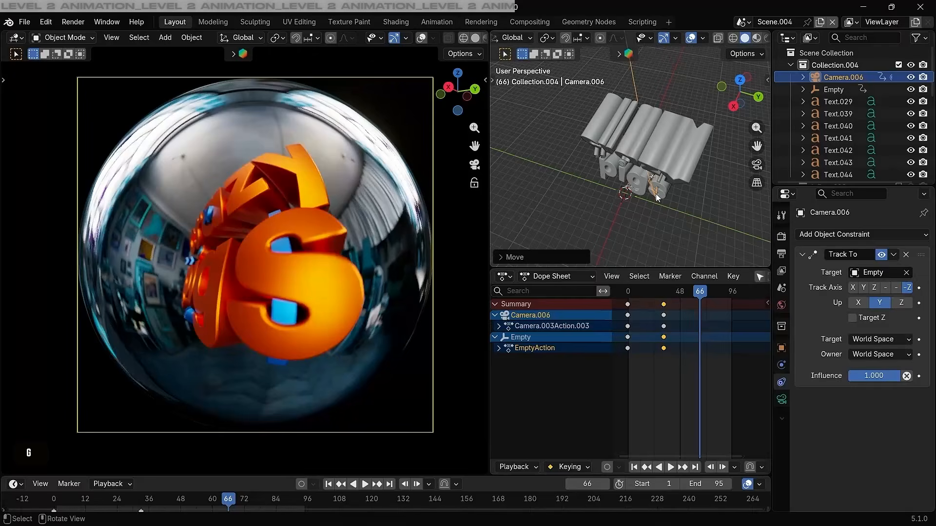
# Select the Empty together with the camera, keyframe both at frame 66 and play the animation
pyautogui.keyDown('ctrl'); pyautogui.click(523, 337); pyautogui.keyUp('ctrl')
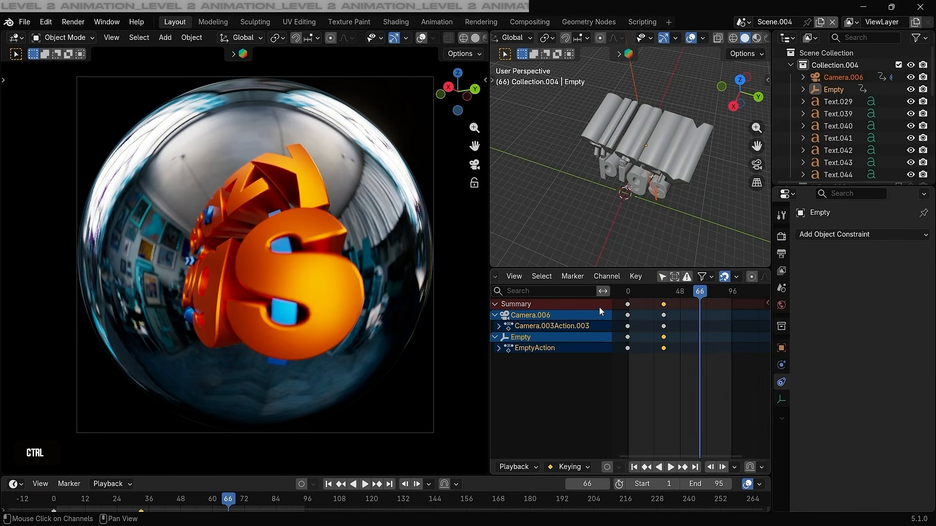
pyautogui.press('i')
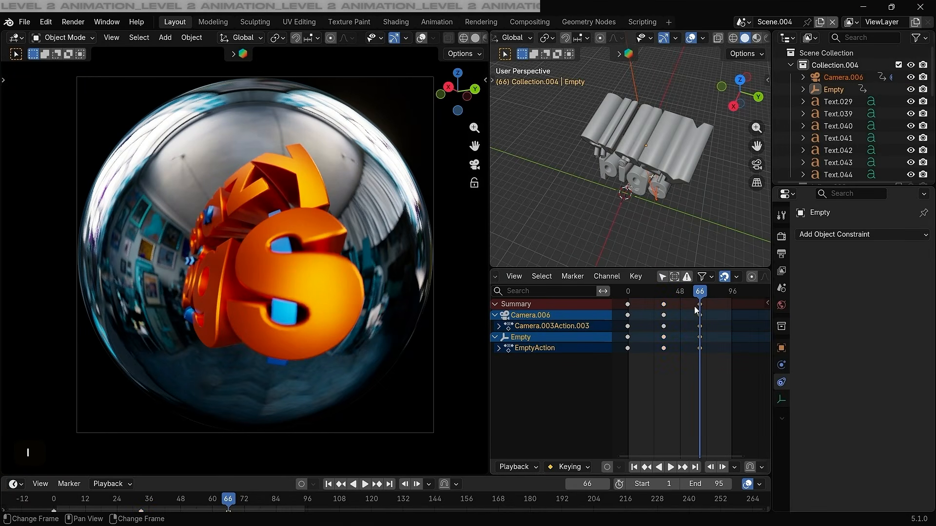
pyautogui.hotkey('alt', 'a')
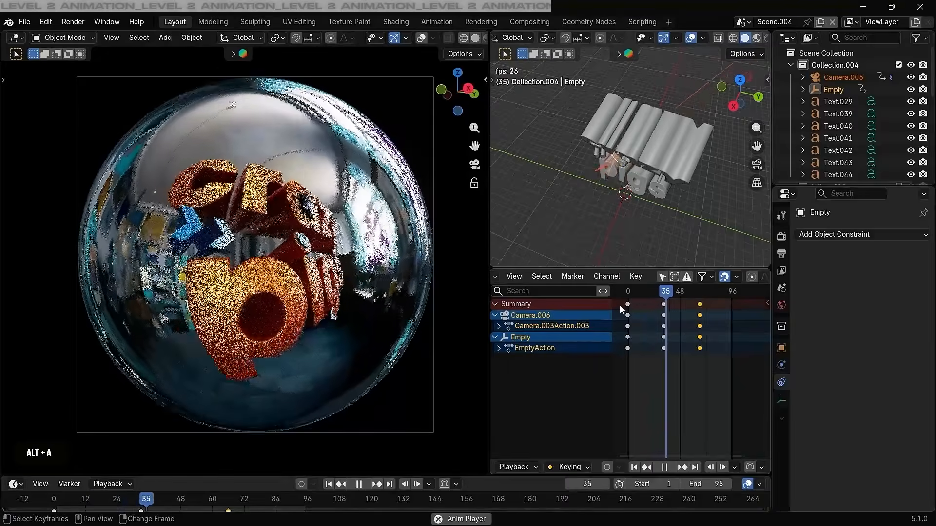
pyautogui.hotkey('alt', 'a')
# Extend the animation past frame 96 by repositioning the camera around the text for further keyframed poses
pyautogui.moveTo(709, 292); pyautogui.dragTo(721, 294)
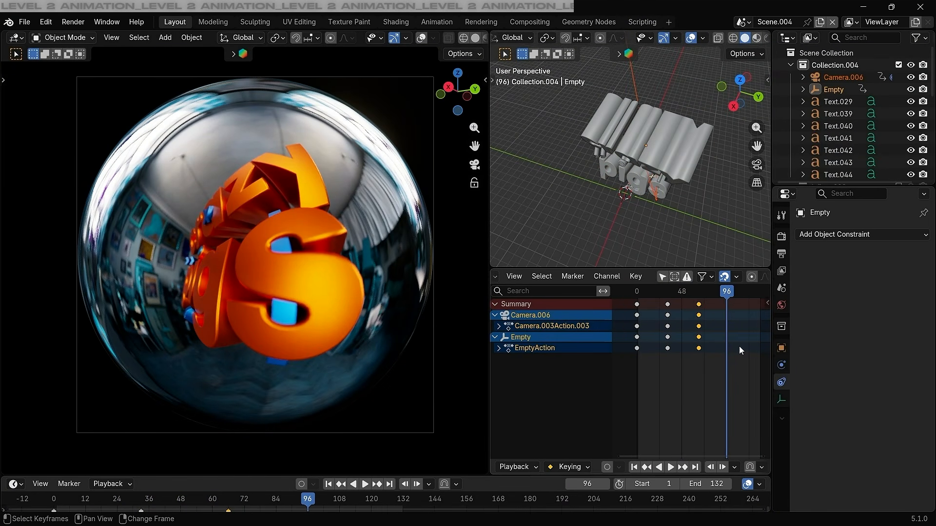
pyautogui.click(693, 294)
pyautogui.click(656, 196)
pyautogui.press('g')
pyautogui.click(604, 157)
pyautogui.press('g')
pyautogui.moveTo(604, 157)
pyautogui.mouseDown(button='middle')
pyautogui.moveTo(634, 195)
pyautogui.moveTo(614, 146)
pyautogui.mouseUp(button='middle')
pyautogui.click(631, 224)
pyautogui.click(722, 292)
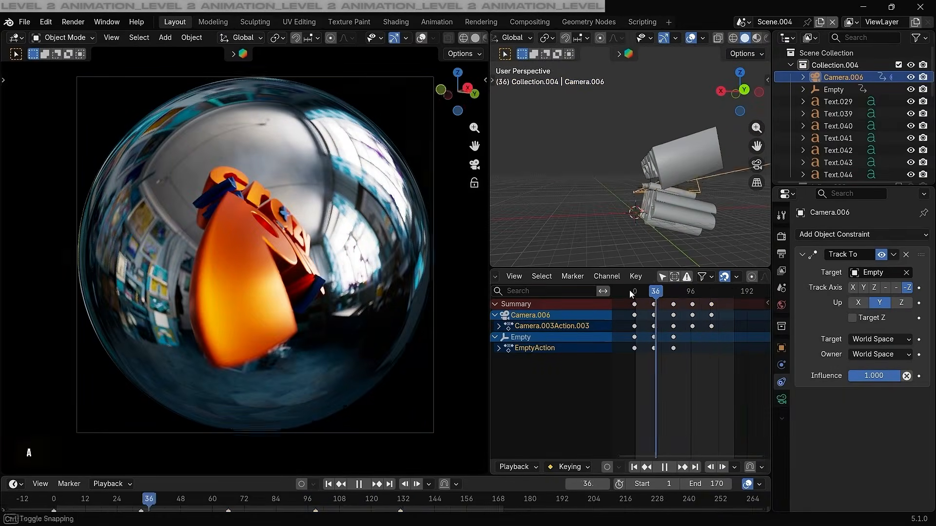
# Duplicate the frame 0 keyframes of the camera and Empty and place the copies at frame 170
pyautogui.moveTo(149, 499); pyautogui.dragTo(448, 493)
pyautogui.hotkey('shift', 'd')
pyautogui.click(714, 343)
pyautogui.click(730, 311)
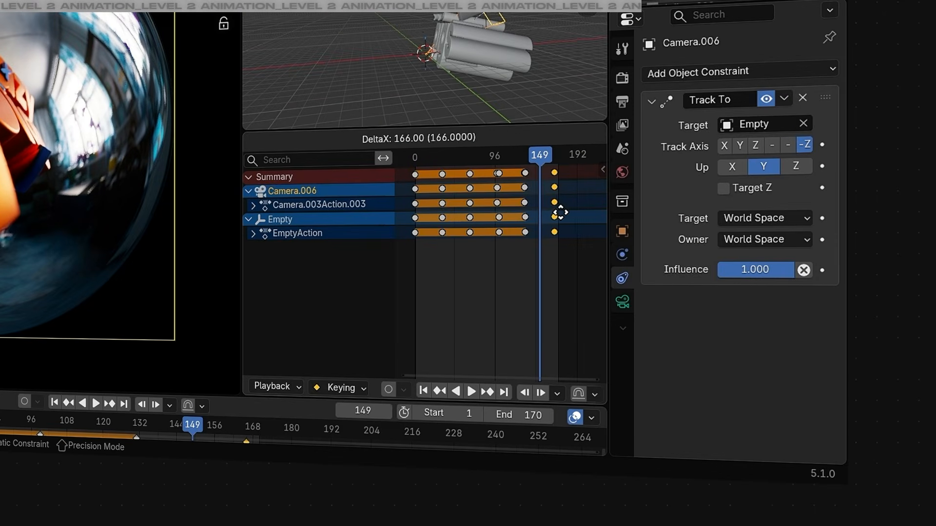
pyautogui.click(560, 212)
pyautogui.scroll(2, 502, 221)
pyautogui.press('g')
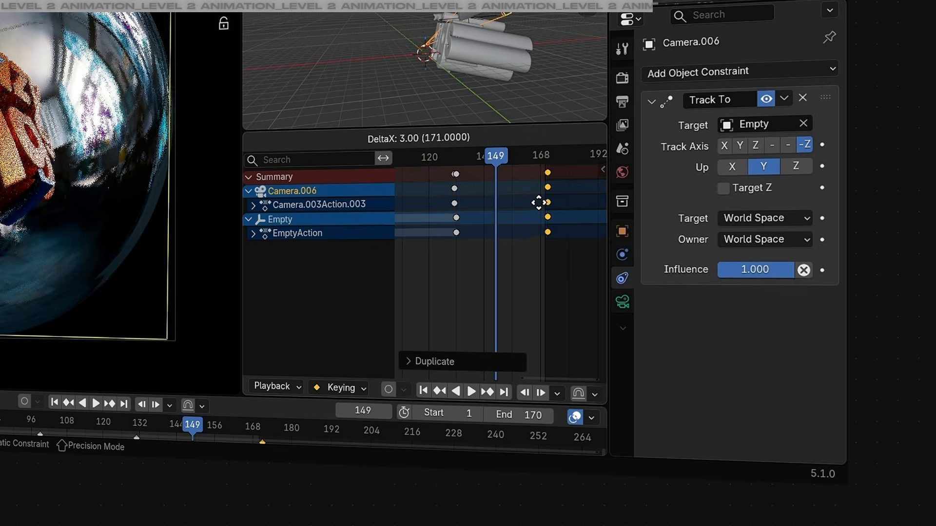
pyautogui.click(539, 209)
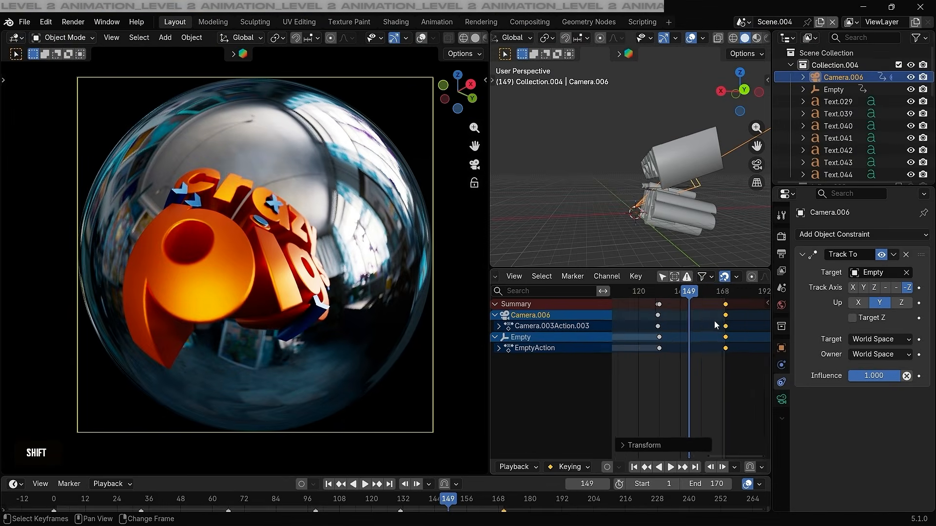
# Play back the full animation from the start to check the camera movement
pyautogui.scroll(-8, 660, 292)
pyautogui.moveTo(650, 293); pyautogui.dragTo(682, 289, button='middle')
pyautogui.scroll(-2, 666, 280)
pyautogui.moveTo(661, 264); pyautogui.dragTo(615, 265)
pyautogui.hotkey('alt', 'a')
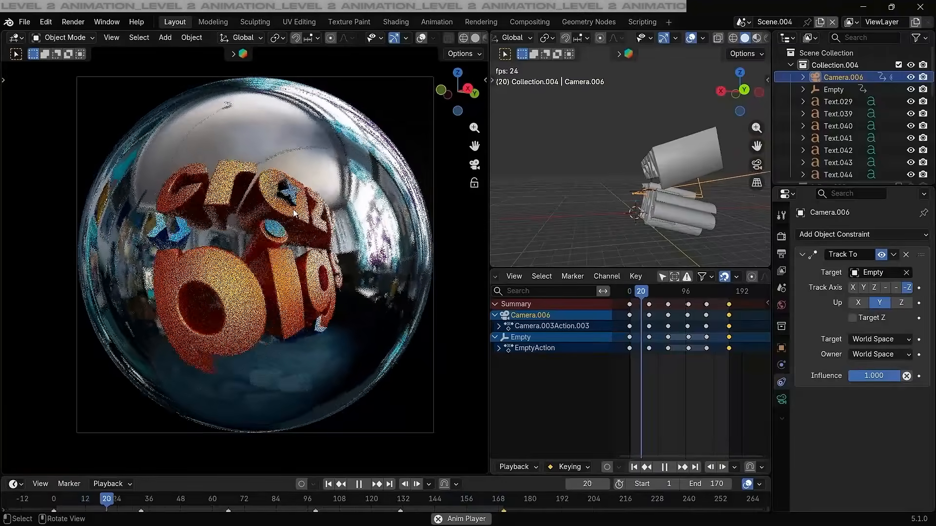
pyautogui.hotkey('alt', 'a')
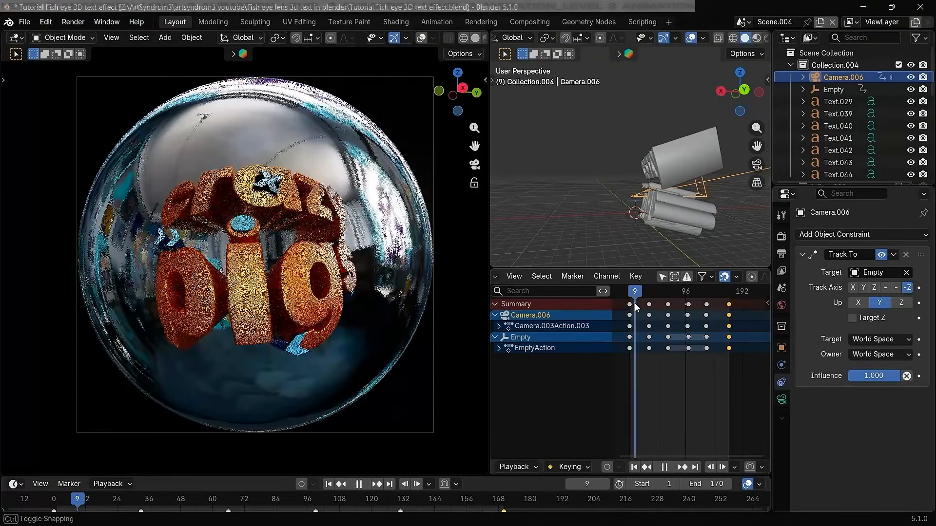
# Select the camera and Empty keyframes at frame 33 and show their curves in the Graph Editor
pyautogui.moveTo(683, 336); pyautogui.dragTo(685, 336)
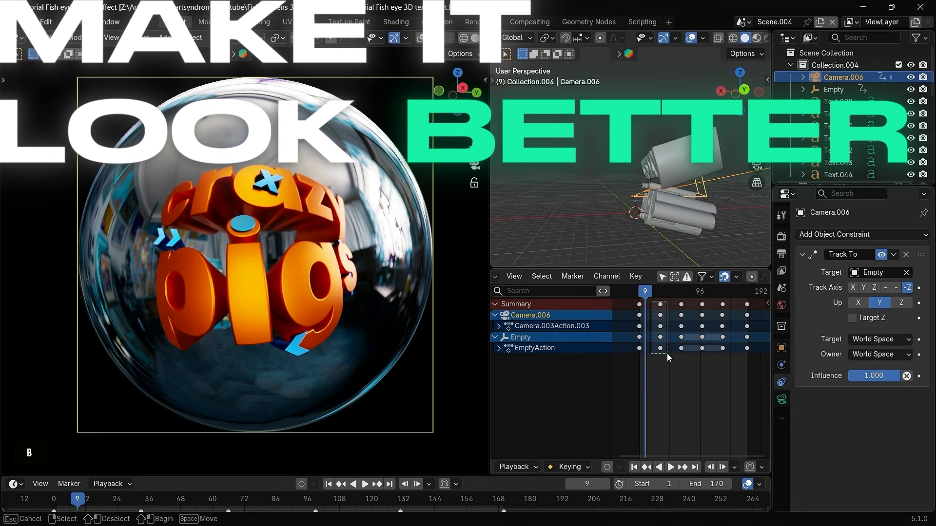
pyautogui.scroll(3, 535, 280)
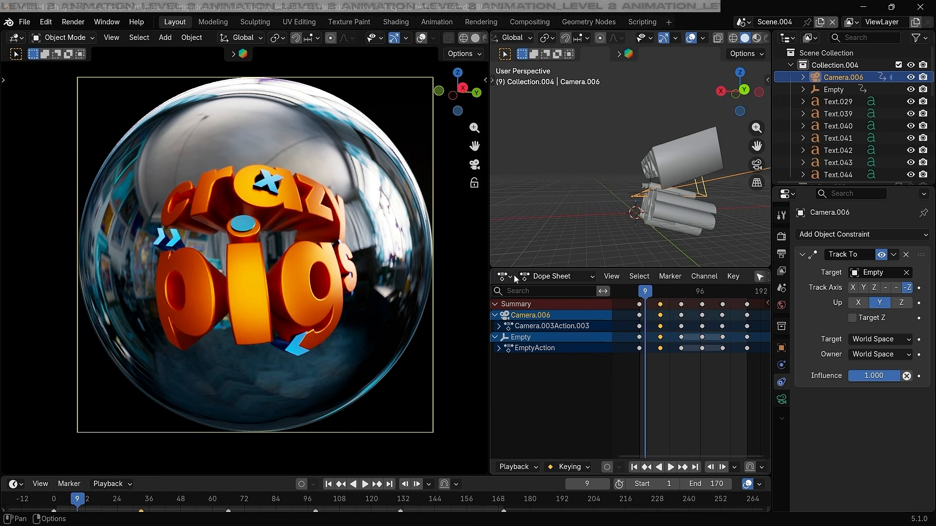
pyautogui.click(505, 276)
pyautogui.click(228, 335)
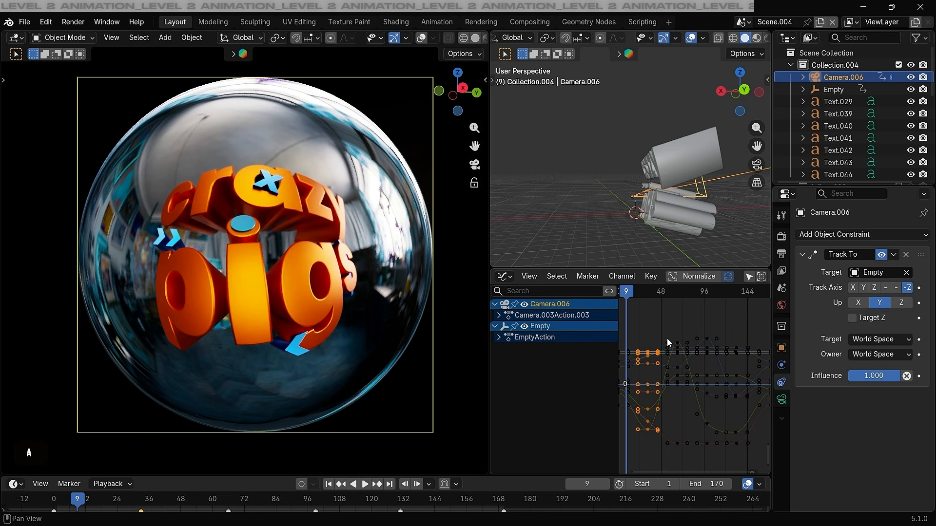
# Switch back and forth between the Dope Sheet and the Graph Editor
pyautogui.click(505, 277)
pyautogui.click(209, 308)
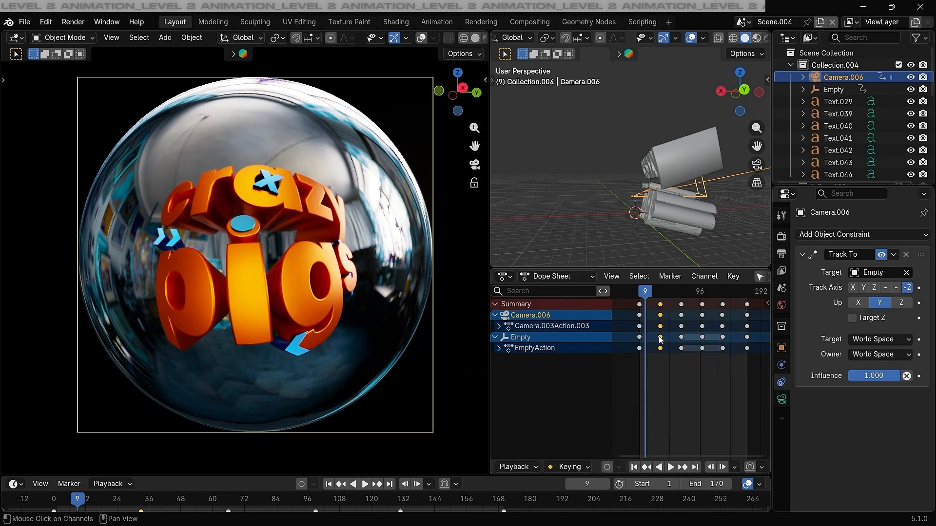
pyautogui.hotkey('ctrl', 'Tab')
pyautogui.hotkey('ctrl', 'Tab')
pyautogui.hotkey('ctrl', 'Tab')
pyautogui.hotkey('ctrl', 'Tab')
pyautogui.hotkey('ctrl', 'Tab')
pyautogui.hotkey('ctrl', 'Tab')
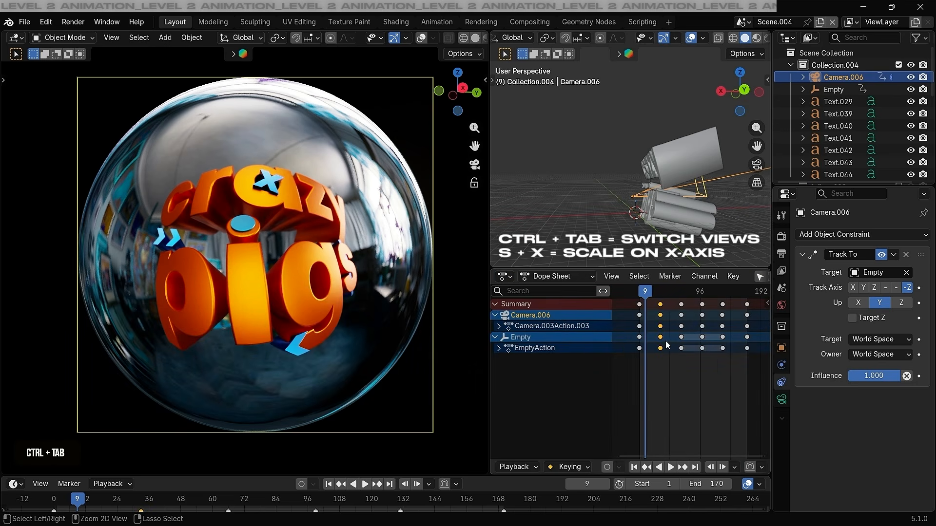
pyautogui.hotkey('ctrl', 'Tab')
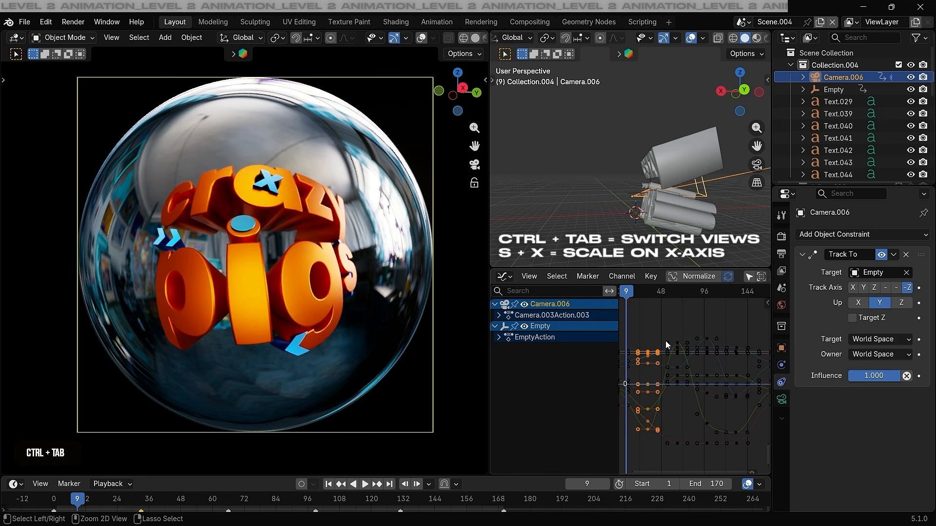
# Scale the handles of the frame 33 keyframes along the X axis to smooth the easing
pyautogui.press('s')
pyautogui.press('x')
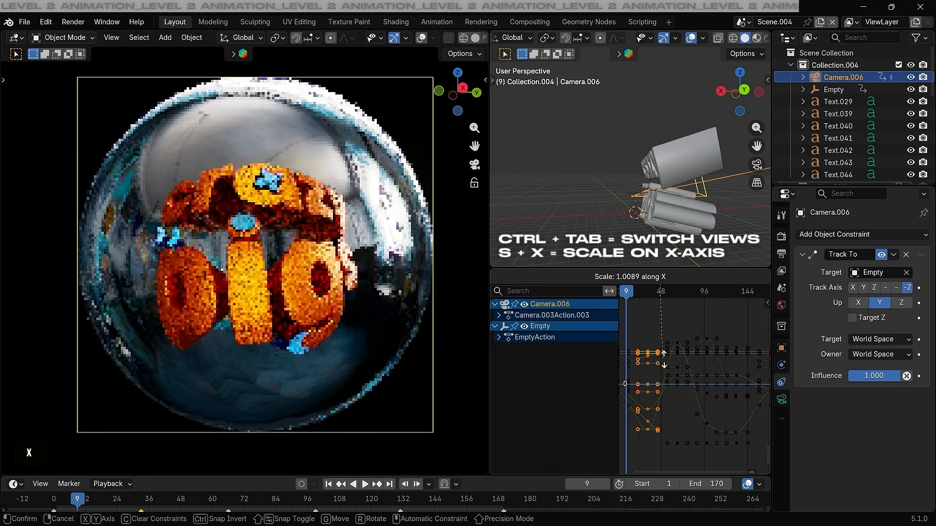
pyautogui.click(654, 430)
pyautogui.scroll(5, 655, 429)
pyautogui.keyDown('shift'); pyautogui.moveTo(654, 429); pyautogui.dragTo(694, 395, button='middle'); pyautogui.keyUp('shift')
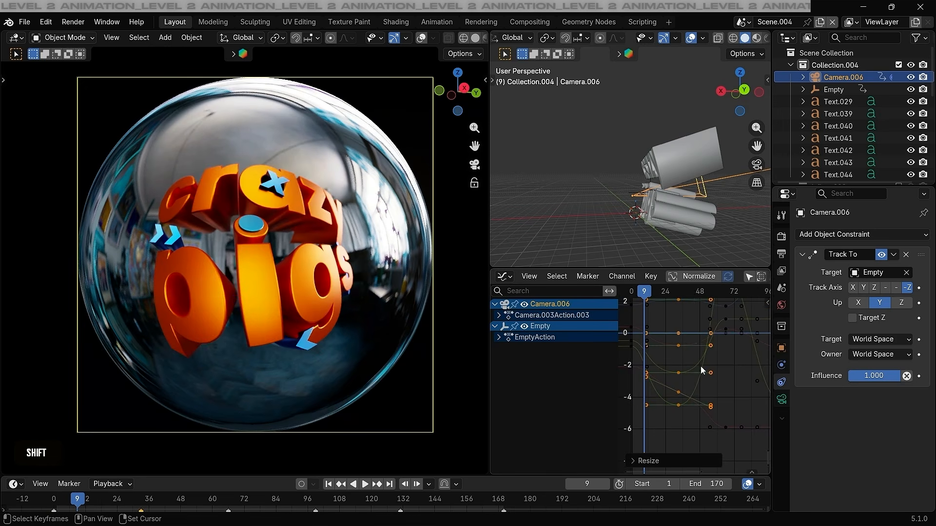
pyautogui.press('s')
pyautogui.press('x')
pyautogui.click(669, 334)
# Widen the curve handles of other keyframes, including those at frames 66 and 0, by scaling along X
pyautogui.hotkey('ctrl', 'Tab')
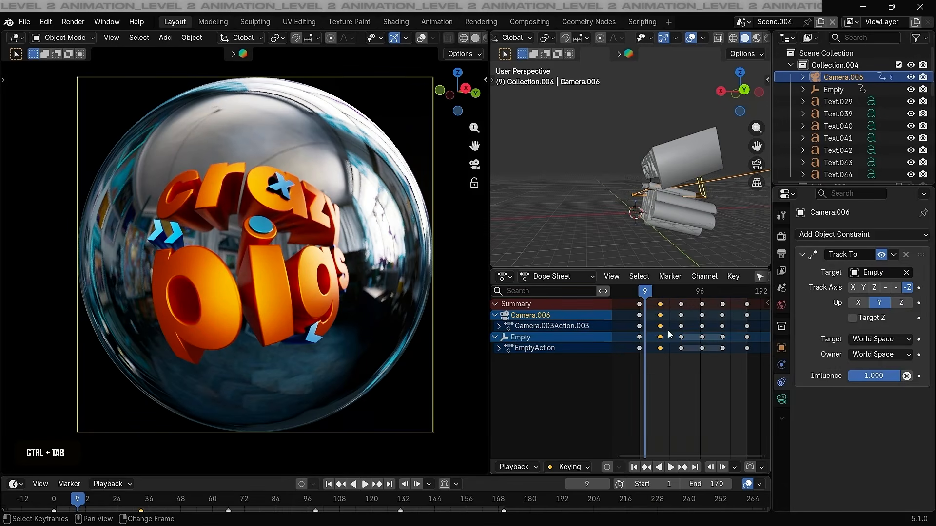
pyautogui.hotkey('ctrl', 'Tab')
pyautogui.press('s')
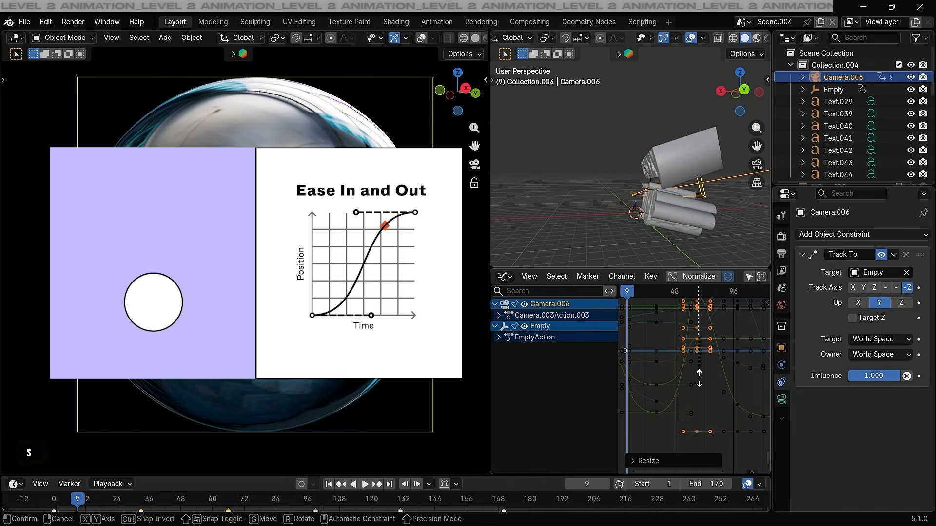
pyautogui.hotkey('ctrl', 'Tab')
pyautogui.hotkey('ctrl', 'Tab')
pyautogui.press('s')
pyautogui.press('x')
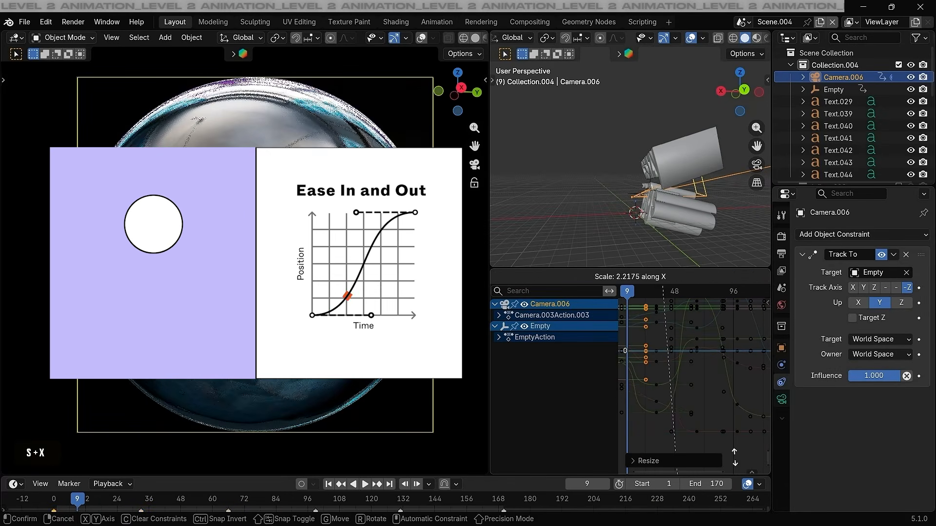
pyautogui.hotkey('ctrl', 'Tab')
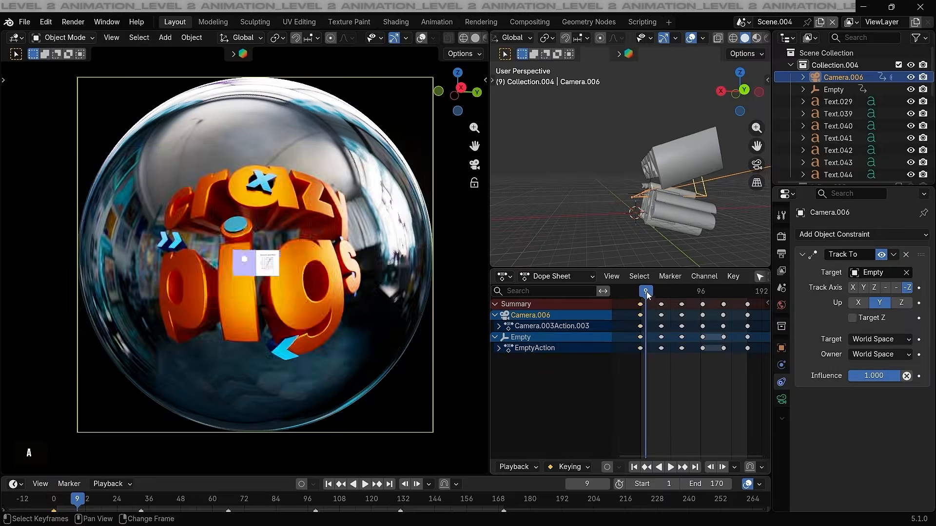
# Play the eased animation to check the motion and return to its start
pyautogui.hotkey('alt', 'a')
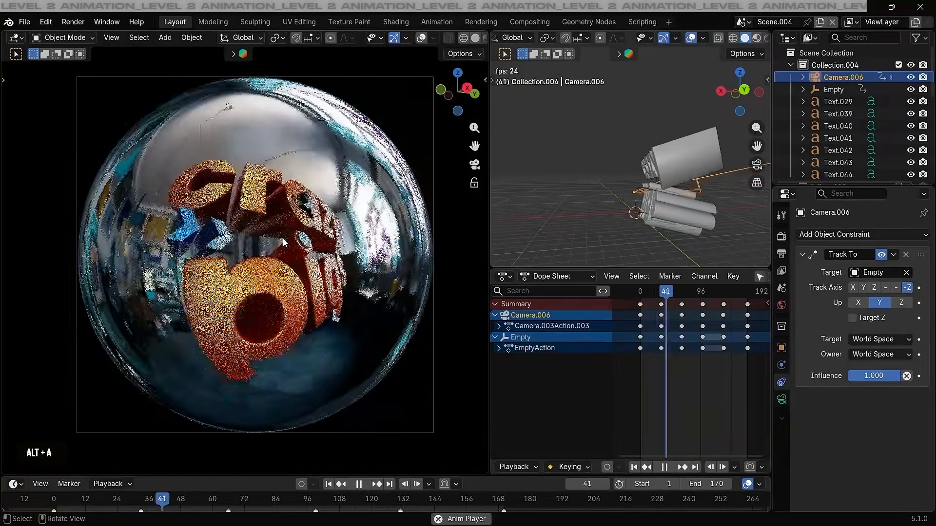
pyautogui.hotkey('alt', 'a')
pyautogui.click(640, 292)
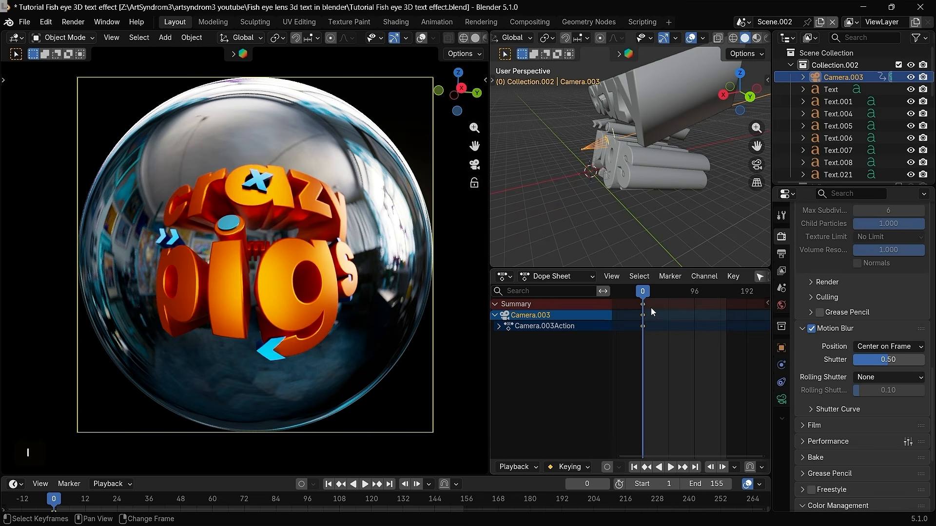
# At frame 73, move the camera around to the far side of the extruded text
pyautogui.moveTo(639, 164); pyautogui.dragTo(597, 126, button='middle')
pyautogui.keyDown('shift'); pyautogui.moveTo(633, 151); pyautogui.dragTo(610, 143, button='middle'); pyautogui.keyUp('shift')
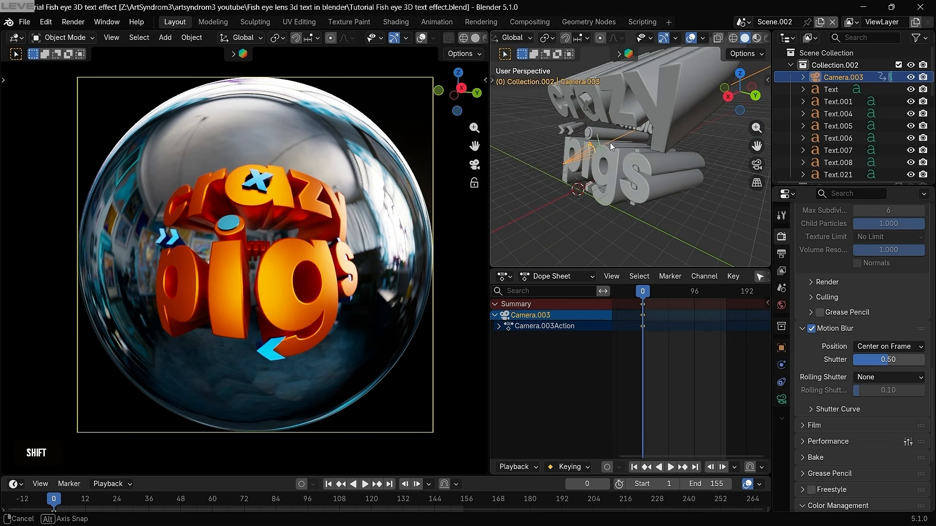
pyautogui.scroll(6, 675, 296)
pyautogui.moveTo(671, 293); pyautogui.dragTo(680, 296)
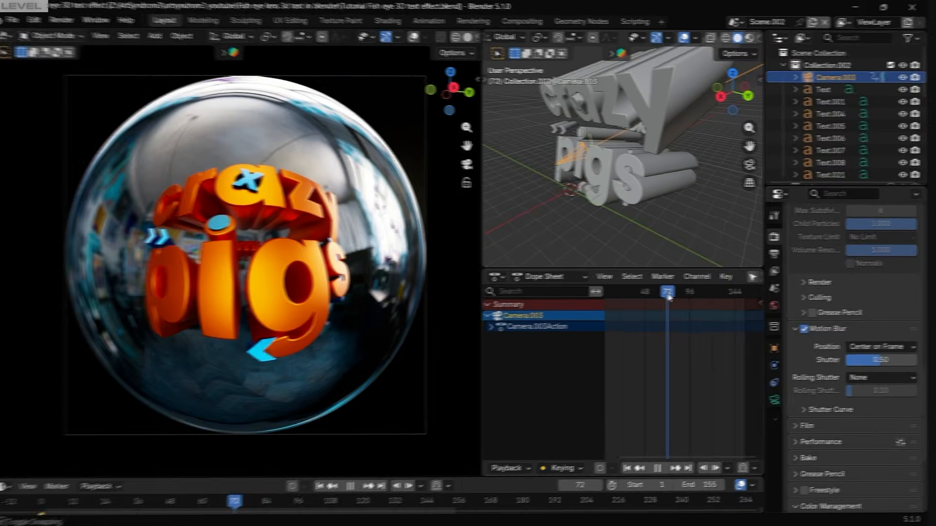
pyautogui.moveTo(558, 304); pyautogui.dragTo(557, 304)
pyautogui.scroll(-2, 545, 146)
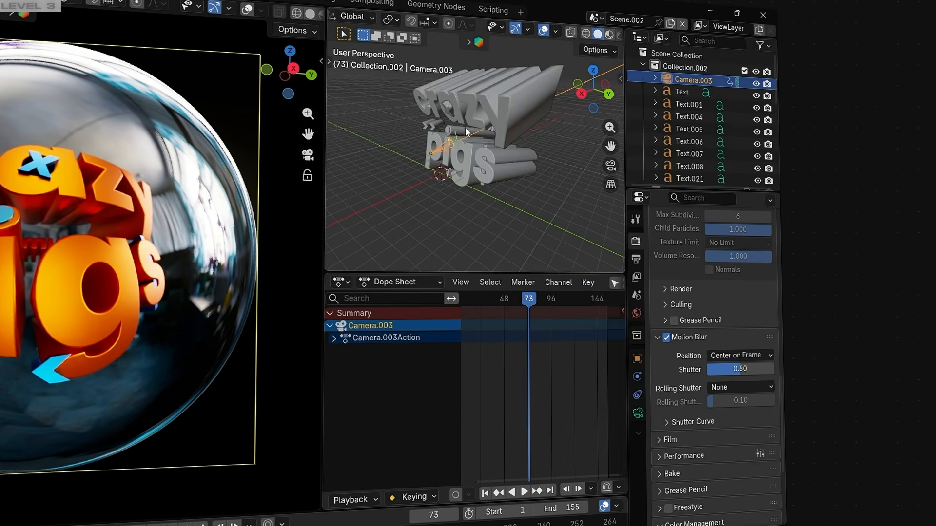
pyautogui.moveTo(546, 139); pyautogui.dragTo(506, 131, button='middle')
pyautogui.press('g')
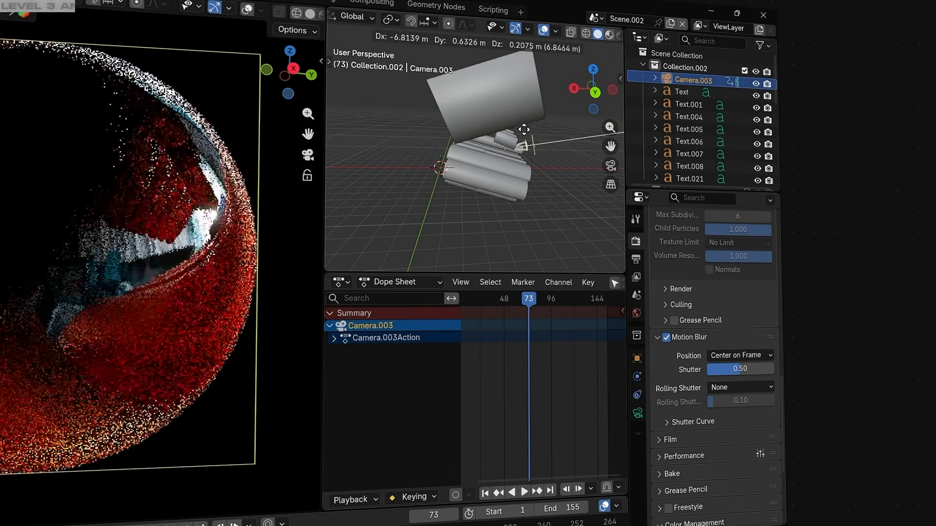
pyautogui.click(551, 129)
# Rotate the camera 180° around the global Z axis so it faces the back of the text
pyautogui.keyDown('shift'); pyautogui.moveTo(551, 128); pyautogui.dragTo(508, 199, button='middle'); pyautogui.keyUp('shift')
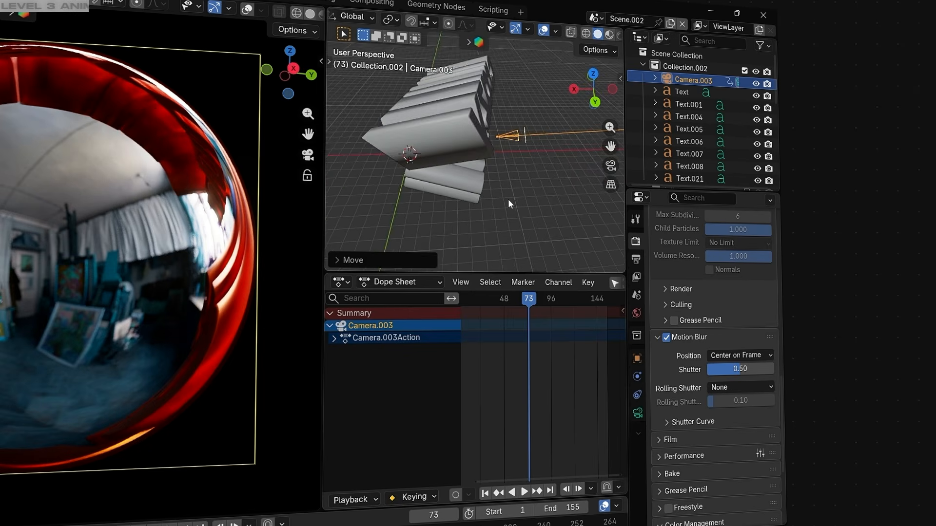
pyautogui.moveTo(505, 144)
pyautogui.keyDown('shift'); pyautogui.mouseDown(button='middle')
pyautogui.moveTo(456, 141)
pyautogui.moveTo(502, 157)
pyautogui.mouseUp(button='middle'); pyautogui.keyUp('shift')
pyautogui.write('rz')
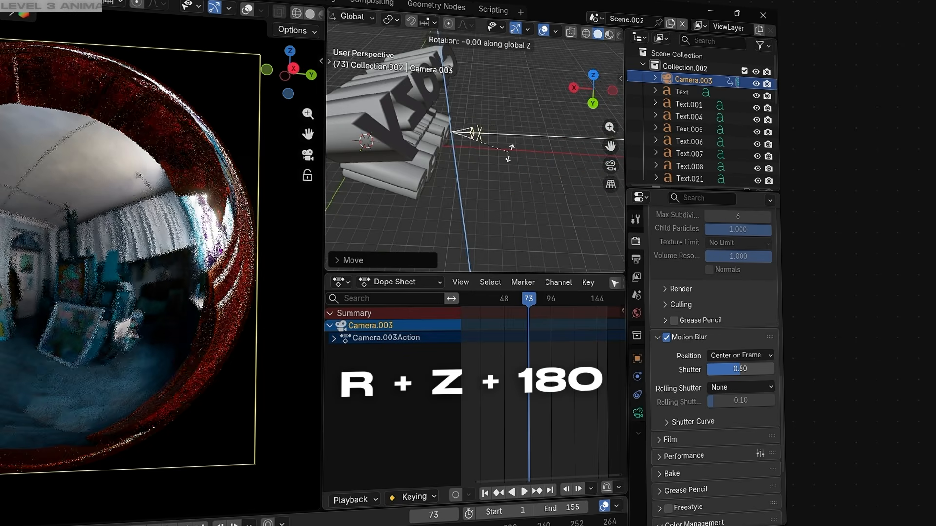
pyautogui.write('180')
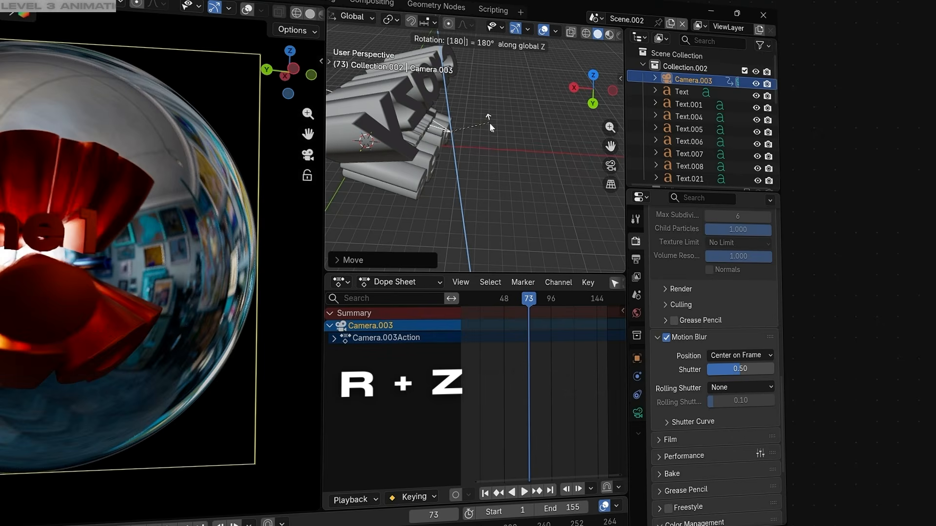
pyautogui.press('Return')
# Adjust the camera's position and Z rotation behind the text until the small back lettering is framed centrally in the mirror ball
pyautogui.press('g')
pyautogui.click(707, 126)
pyautogui.moveTo(707, 126); pyautogui.dragTo(725, 59, button='middle')
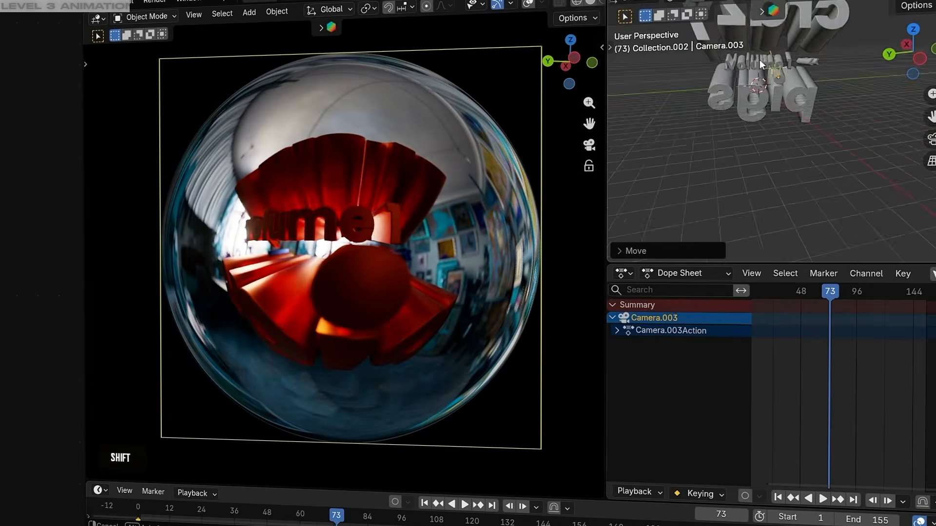
pyautogui.press('g')
pyautogui.click(611, 48)
pyautogui.moveTo(611, 48); pyautogui.dragTo(777, 130, button='middle')
pyautogui.press('r')
pyautogui.press('z')
pyautogui.click(777, 130)
pyautogui.press('g')
pyautogui.click(775, 68)
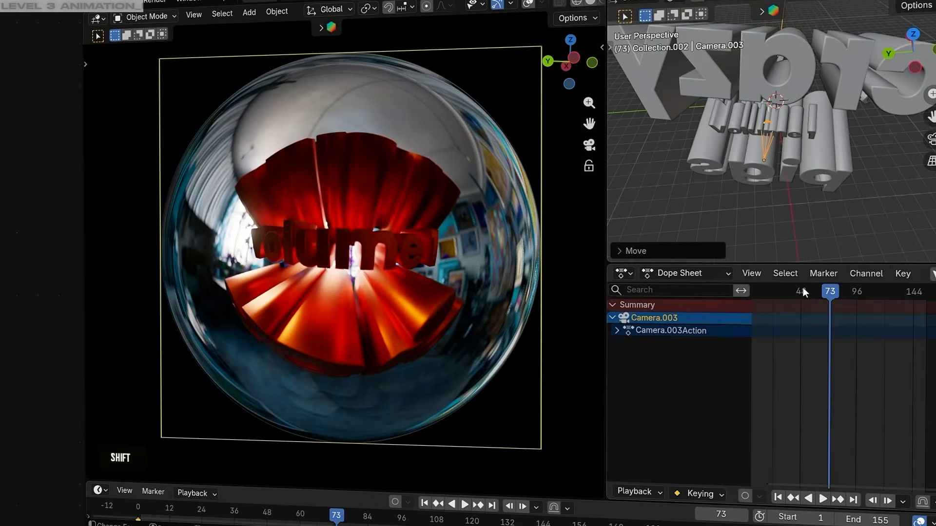
# Keyframe the camera's rear pose at frame 73 and scrub back through the new motion
pyautogui.press('i')
pyautogui.scroll(-3, 829, 329)
pyautogui.press('a')
pyautogui.press('a')
pyautogui.moveTo(830, 292); pyautogui.dragTo(805, 291)
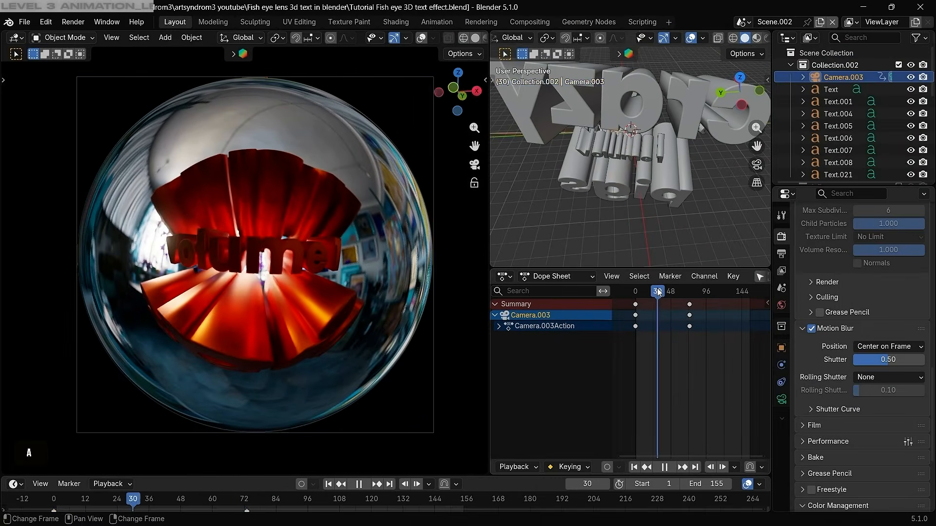
# At frame 37, move the camera out beside the text and turn it toward the letters
pyautogui.moveTo(658, 292)
pyautogui.mouseDown()
pyautogui.moveTo(630, 289)
pyautogui.moveTo(703, 305)
pyautogui.moveTo(662, 304)
pyautogui.mouseUp()
pyautogui.moveTo(620, 142); pyautogui.dragTo(707, 179, button='middle')
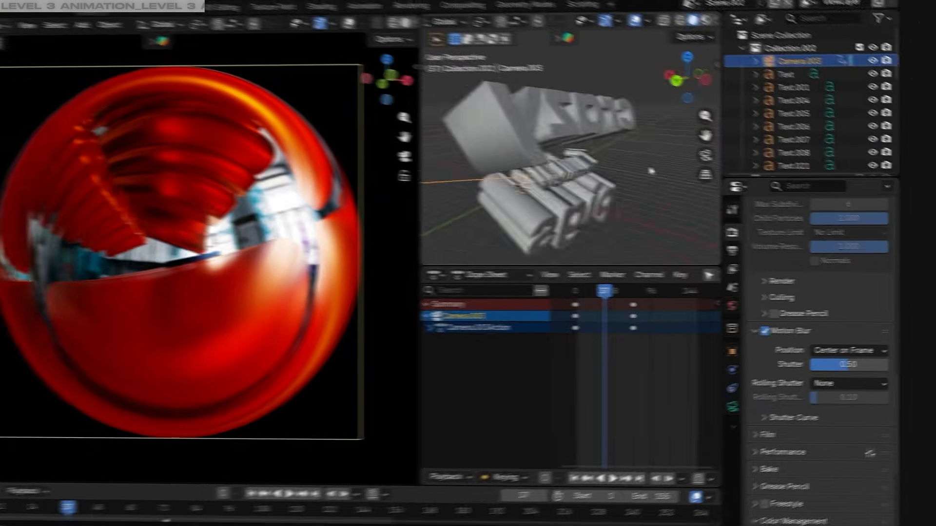
pyautogui.moveTo(530, 153); pyautogui.dragTo(587, 196, button='middle')
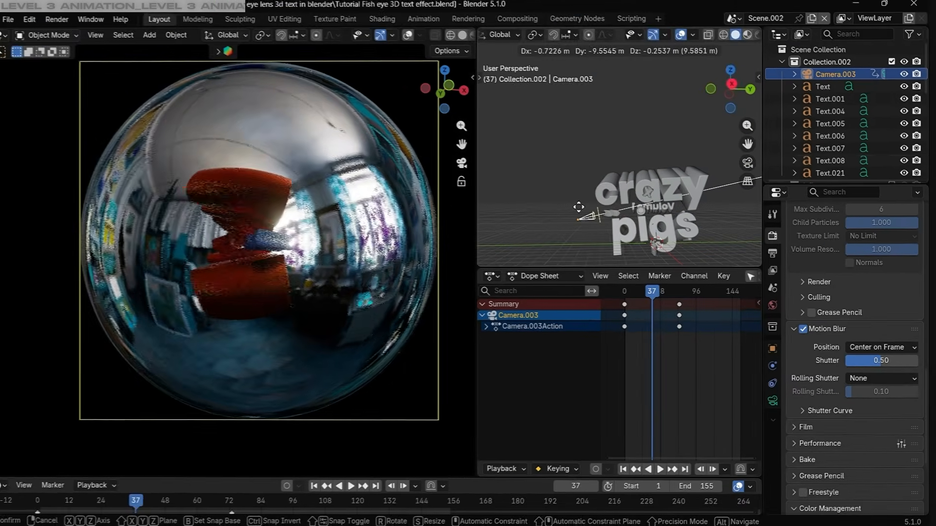
pyautogui.click(427, 183)
pyautogui.moveTo(461, 132); pyautogui.dragTo(467, 176, button='middle')
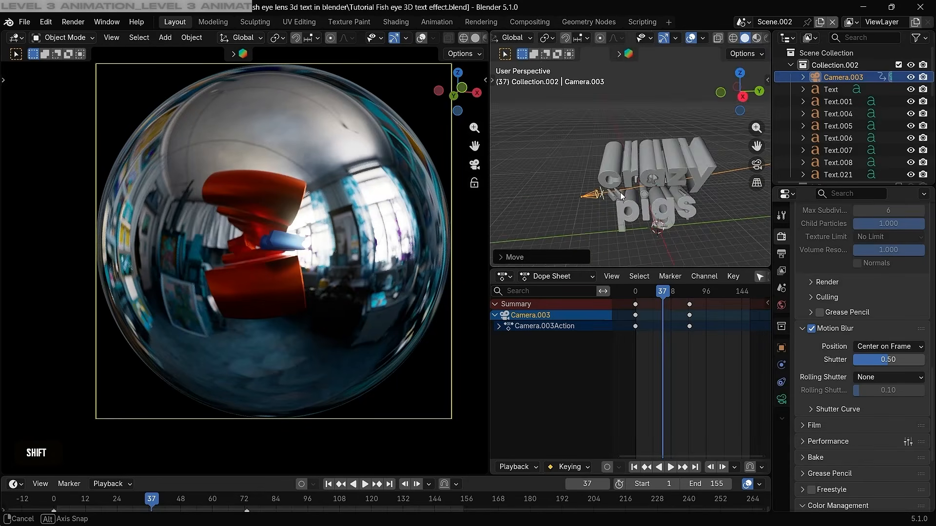
pyautogui.moveTo(590, 185); pyautogui.dragTo(602, 164, button='middle')
pyautogui.press('r')
pyautogui.click(616, 194)
pyautogui.press('g')
pyautogui.click(652, 163)
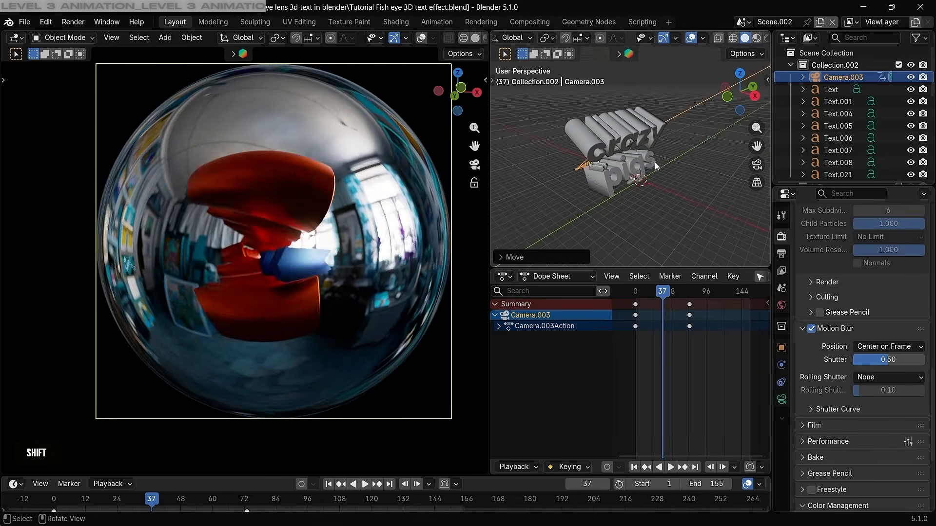
# Rotate the camera around Z, keyframe the side pose at frame 37, and scrub through the motion
pyautogui.press('r')
pyautogui.press('z')
pyautogui.click(630, 238)
pyautogui.press('i')
pyautogui.moveTo(651, 292); pyautogui.dragTo(695, 302)
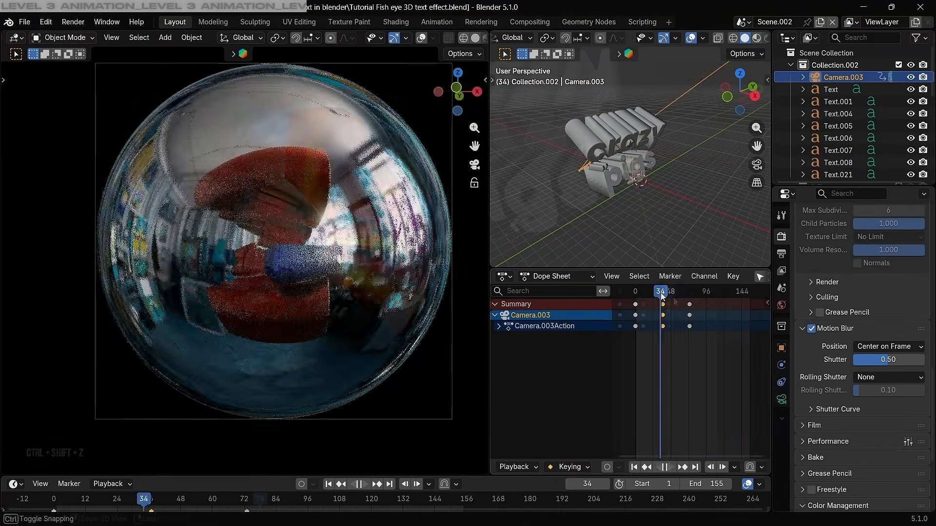
# Undo the last change and, at frame 117, move the camera out to the opposite side of the text
pyautogui.hotkey('ctrl', 'z')
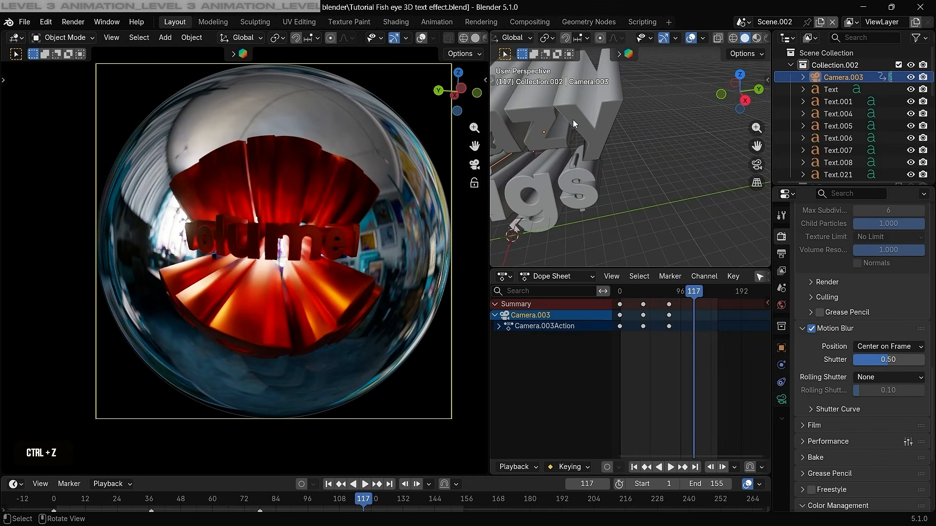
pyautogui.moveTo(572, 119); pyautogui.dragTo(587, 133, button='middle')
pyautogui.press('g')
pyautogui.click(673, 151)
pyautogui.moveTo(673, 152); pyautogui.dragTo(633, 83, button='middle')
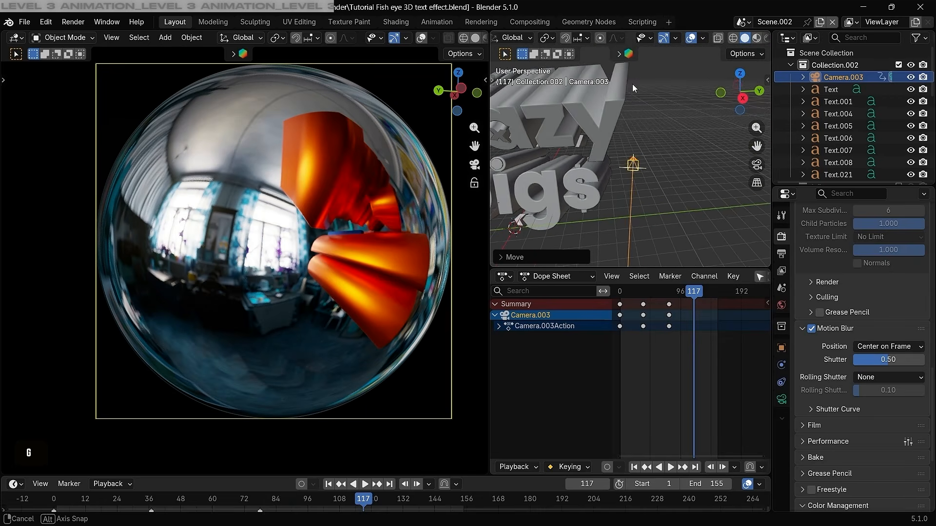
# Set the camera's Z rotation to -174.13° and move it to about X -4.96, Y 7.6, Z 3.7 m
pyautogui.press('n')
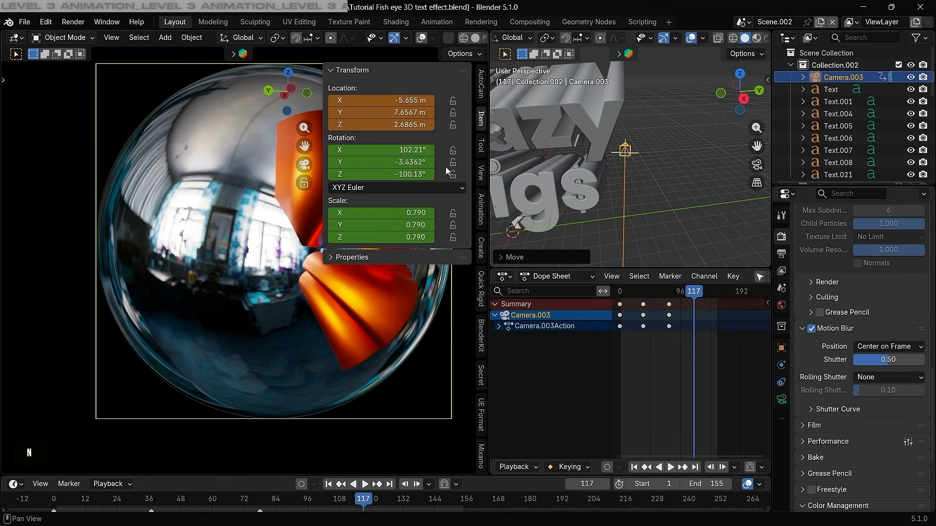
pyautogui.moveTo(383, 174); pyautogui.dragTo(346, 174)
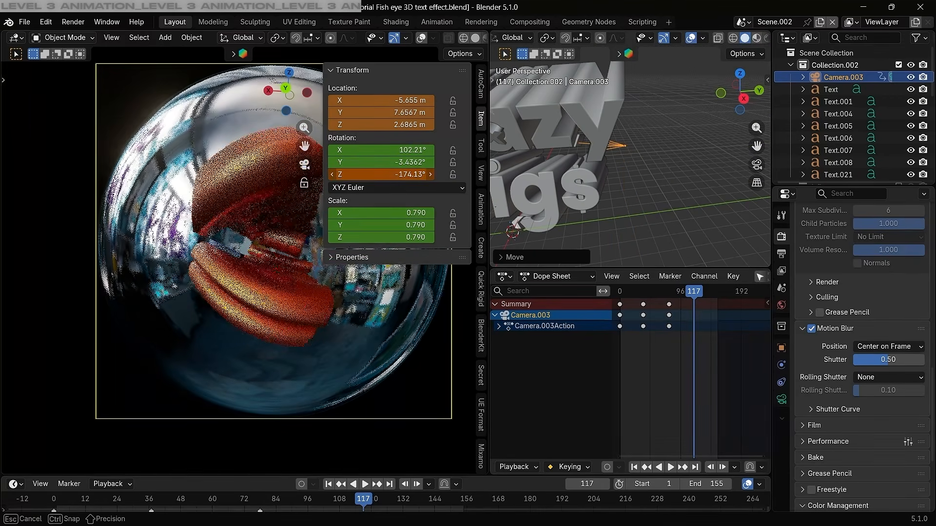
pyautogui.press('g')
pyautogui.click(627, 148)
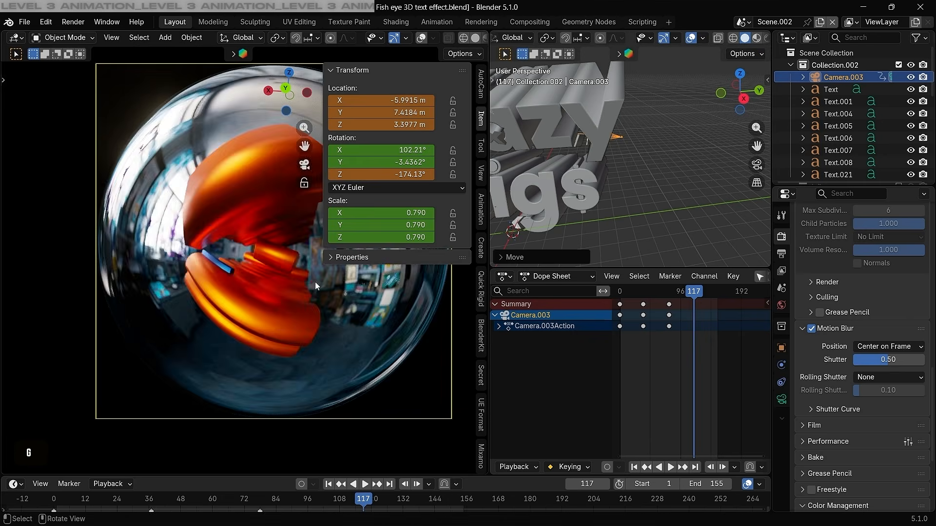
pyautogui.press('g')
pyautogui.click(95, 231)
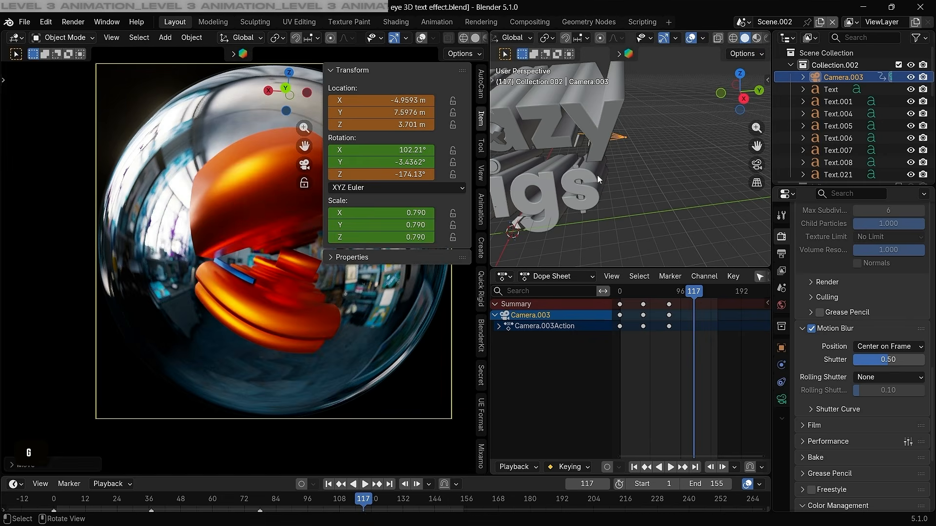
# Keyframe the camera's side pose at frame 117, play the motion, and hide the transform values
pyautogui.click(669, 291)
pyautogui.hotkey('alt', 'a')
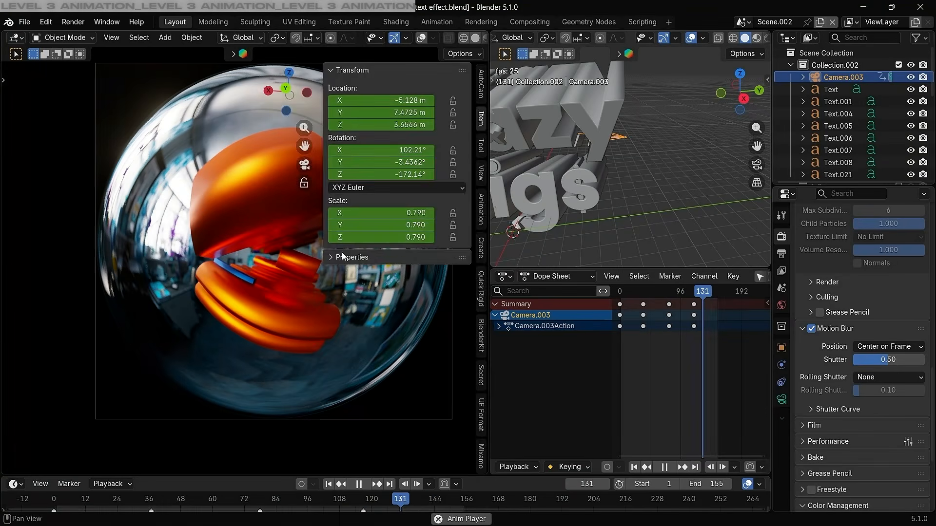
pyautogui.press('n')
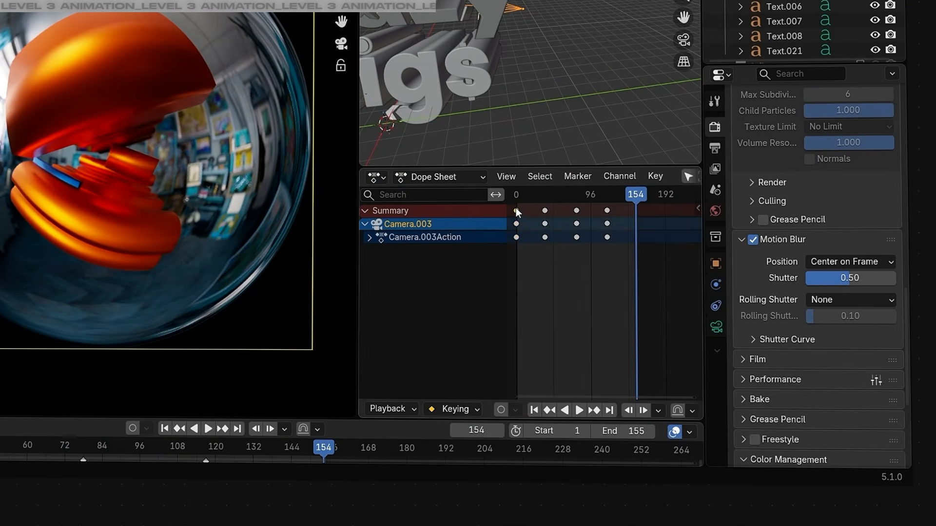
# Duplicate the camera's frame 0 keyframe and place the copy at the end of the animation range
pyautogui.click(515, 209)
pyautogui.hotkey('shift', 'd')
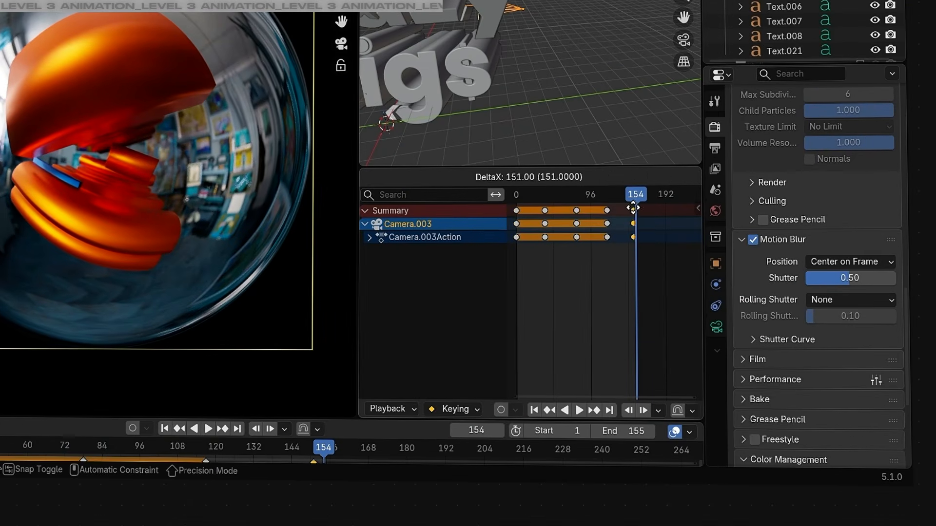
pyautogui.click(635, 211)
pyautogui.scroll(6, 636, 211)
pyautogui.moveTo(636, 212); pyautogui.dragTo(619, 215, button='middle')
pyautogui.press('g')
pyautogui.click(622, 214)
# Scrub through and play the camera orbit up to the duplicated end keyframe
pyautogui.moveTo(643, 195); pyautogui.dragTo(578, 195)
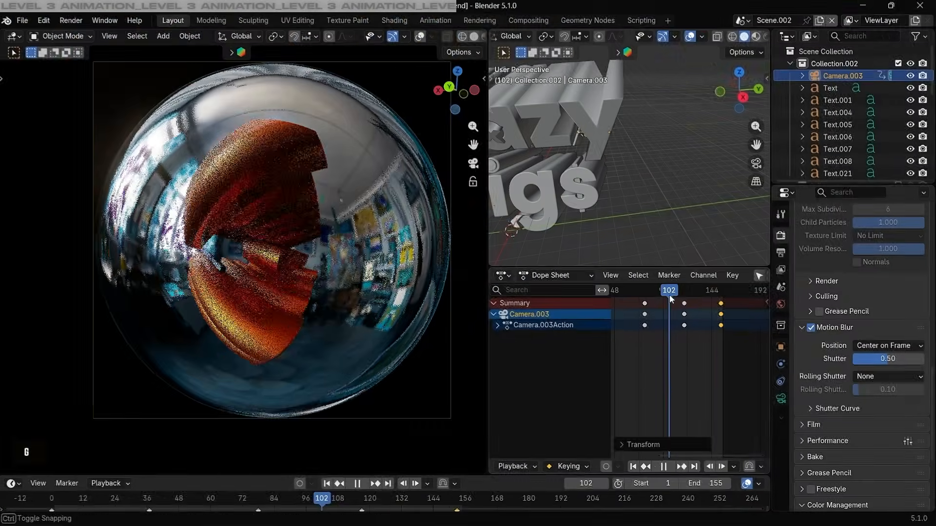
pyautogui.press('g')
pyautogui.scroll(-6, 693, 303)
pyautogui.moveTo(683, 295); pyautogui.dragTo(660, 296)
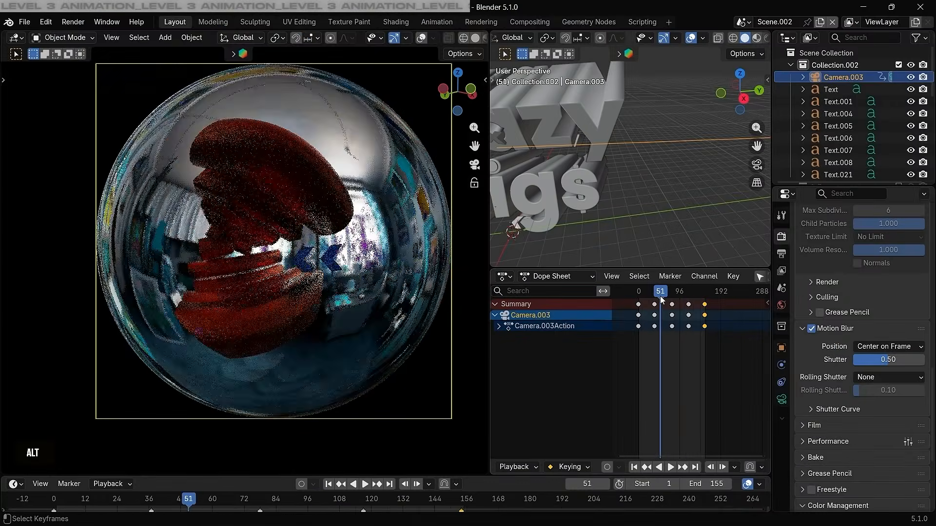
pyautogui.hotkey('alt', 'a')
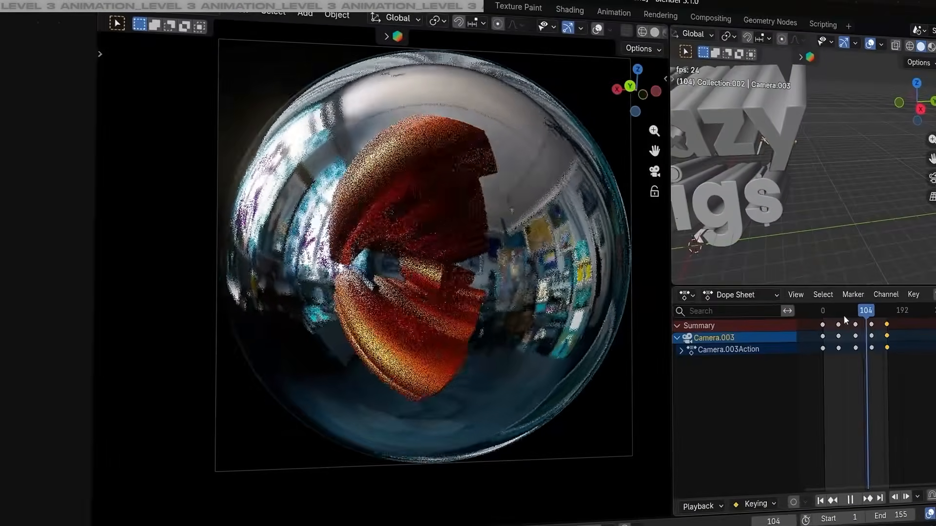
pyautogui.hotkey('alt', 'a')
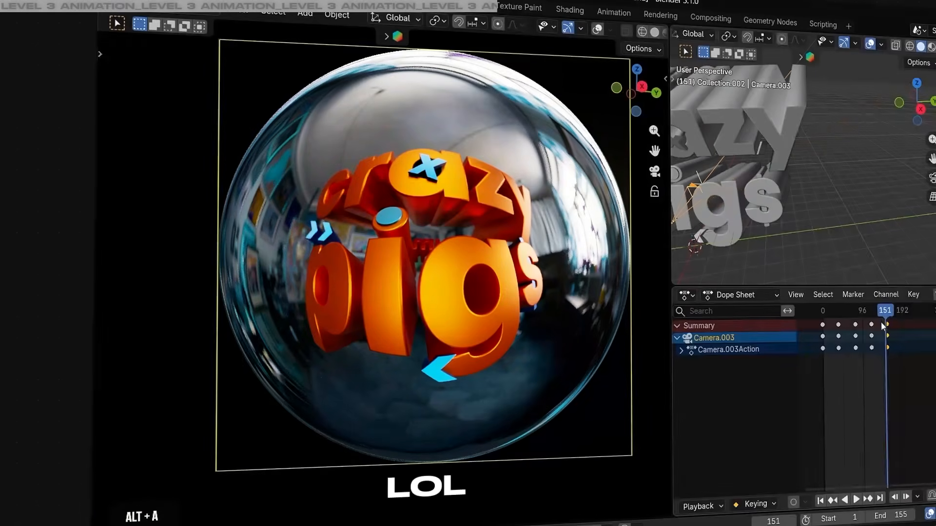
# At frame 153, set the camera's Z rotation to -280.89° so the orbit keeps turning in one direction
pyautogui.hotkey('ctrl', 'z')
pyautogui.click(880, 317)
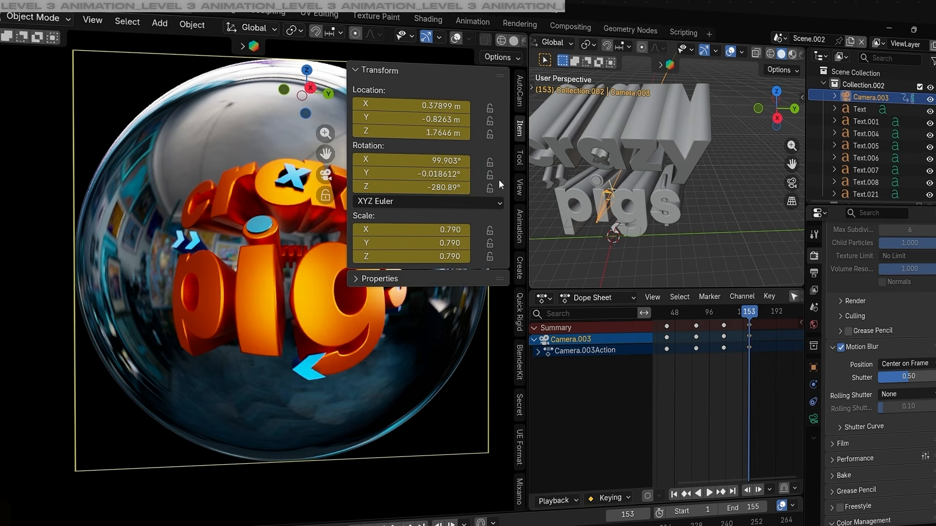
pyautogui.moveTo(741, 315); pyautogui.dragTo(681, 291)
pyautogui.hotkey('ctrl', 'z')
# Play the corrected camera orbit from the start with the transform values hidden
pyautogui.hotkey('alt', 'a')
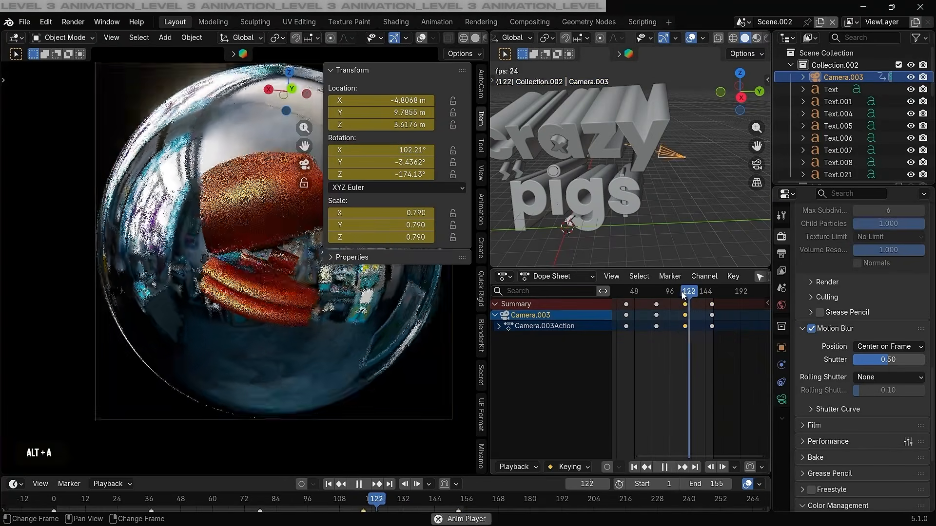
pyautogui.scroll(-3, 683, 293)
pyautogui.moveTo(687, 309); pyautogui.dragTo(668, 308, button='middle')
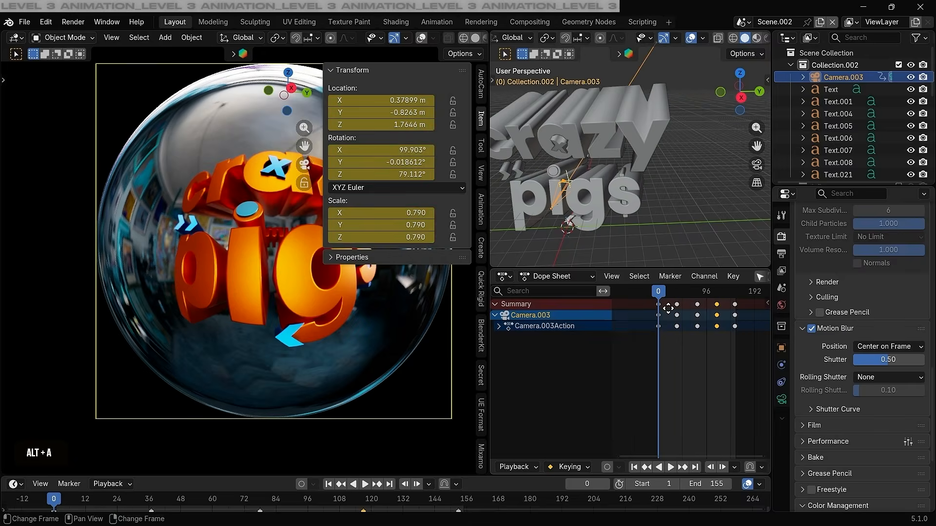
pyautogui.press('n')
pyautogui.hotkey('alt', 'a')
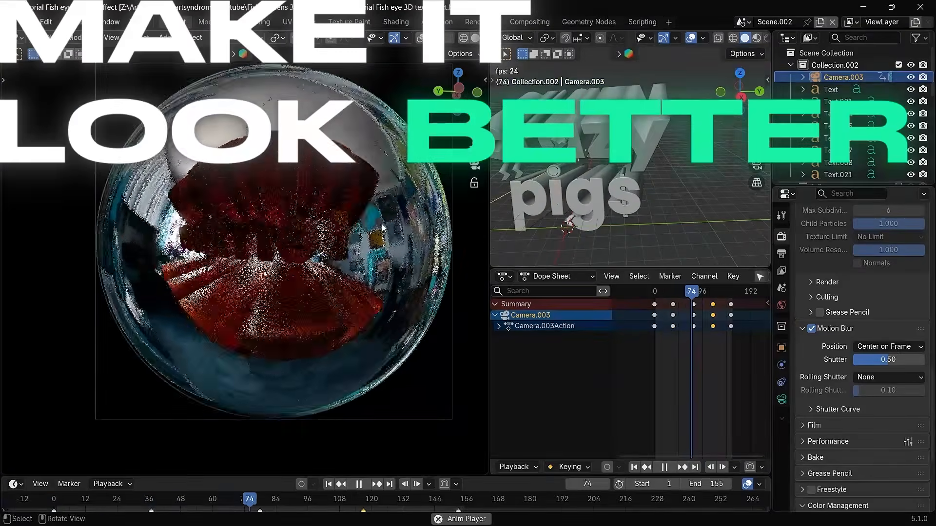
pyautogui.hotkey('alt', 'a')
# In the Graph Editor, widen the handles of the camera keyframes near frame 77 along X, then return to the Dope Sheet
pyautogui.click(694, 294)
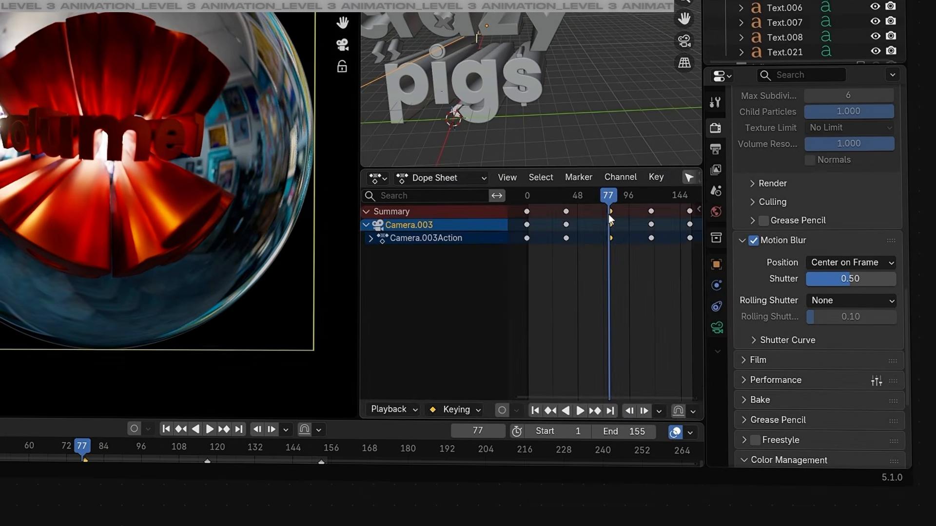
pyautogui.hotkey('ctrl', 'Tab')
pyautogui.press('a')
pyautogui.press('Home')
pyautogui.press('s')
pyautogui.press('x')
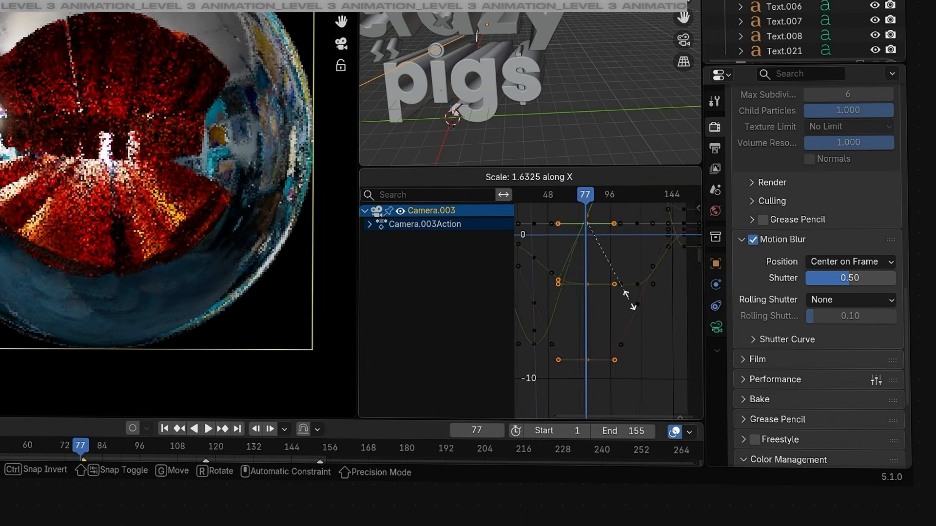
pyautogui.click(615, 273)
pyautogui.hotkey('ctrl', 'Tab')
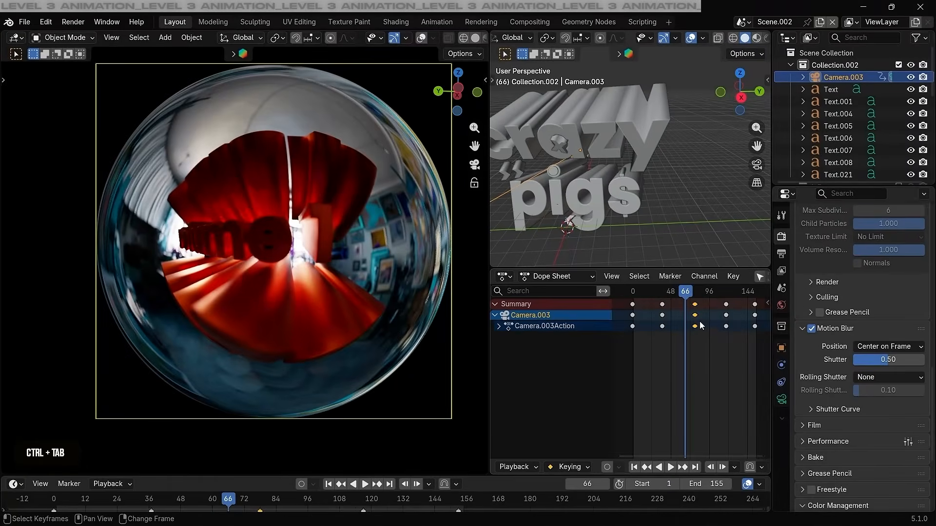
# Select the camera's starting keyframes at frame 0 and widen their handles along X in the Graph Editor
pyautogui.hotkey('alt', 'a')
pyautogui.moveTo(653, 290); pyautogui.dragTo(621, 296)
pyautogui.hotkey('ctrl', 'Tab')
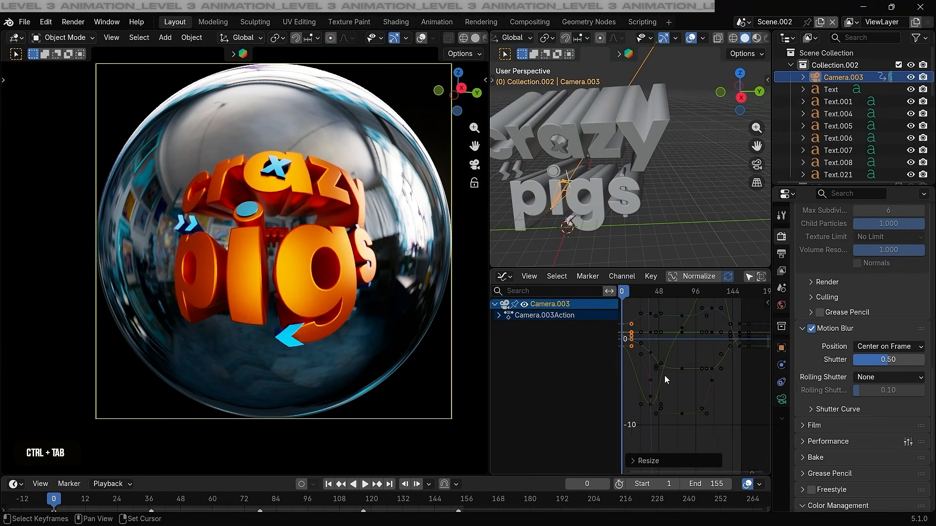
pyautogui.press('s')
pyautogui.press('x')
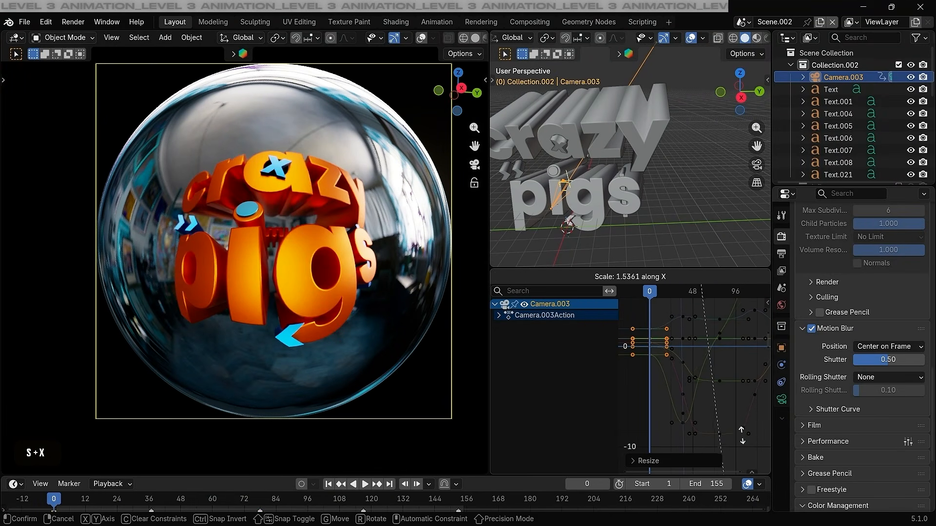
pyautogui.click(741, 435)
# Widen the handles of the camera's final keyframes along X, then return to the Dope Sheet
pyautogui.hotkey('ctrl', 'Tab')
pyautogui.hotkey('ctrl', 'Tab')
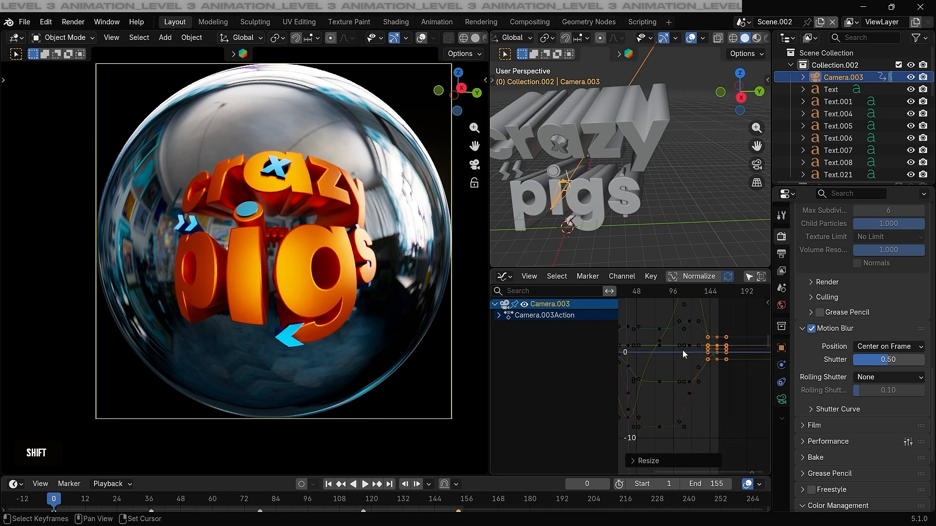
pyautogui.press('s')
pyautogui.press('x')
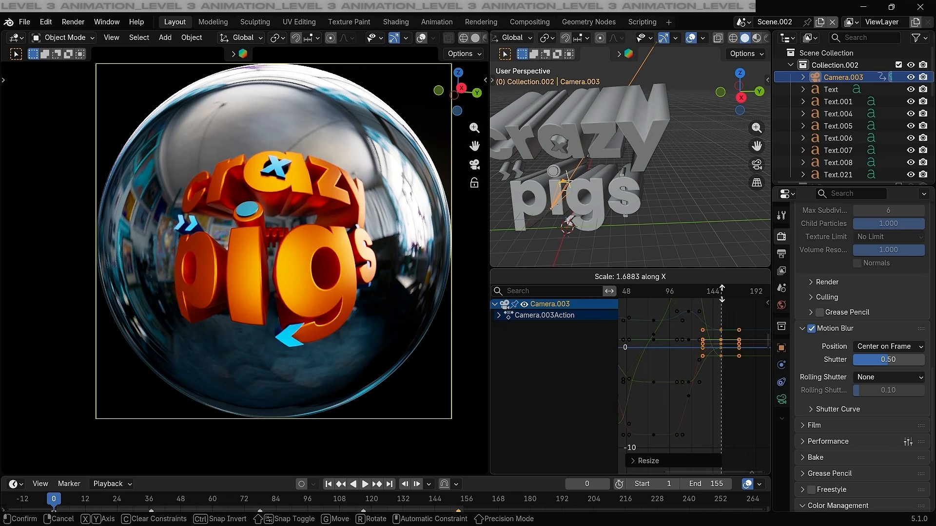
pyautogui.hotkey('ctrl', 'Tab')
# Play the camera orbit, set the handle type of the keyframes near frame 37 to Auto Clamped, and replay from the start
pyautogui.hotkey('alt', 'a')
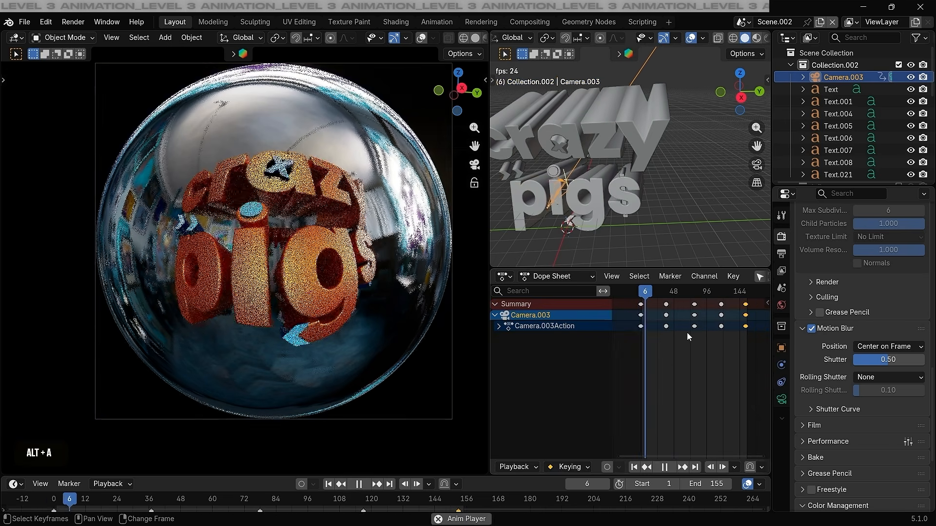
pyautogui.hotkey('alt', 'a')
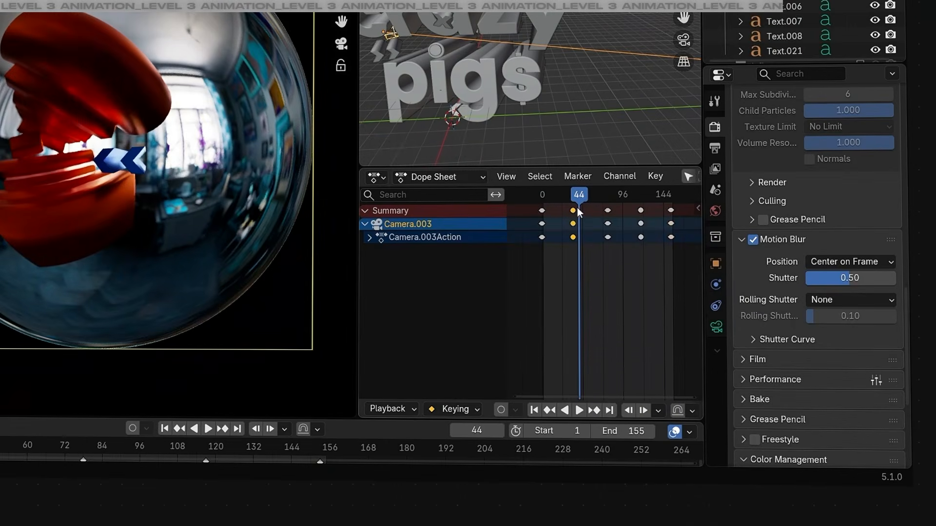
pyautogui.press('v')
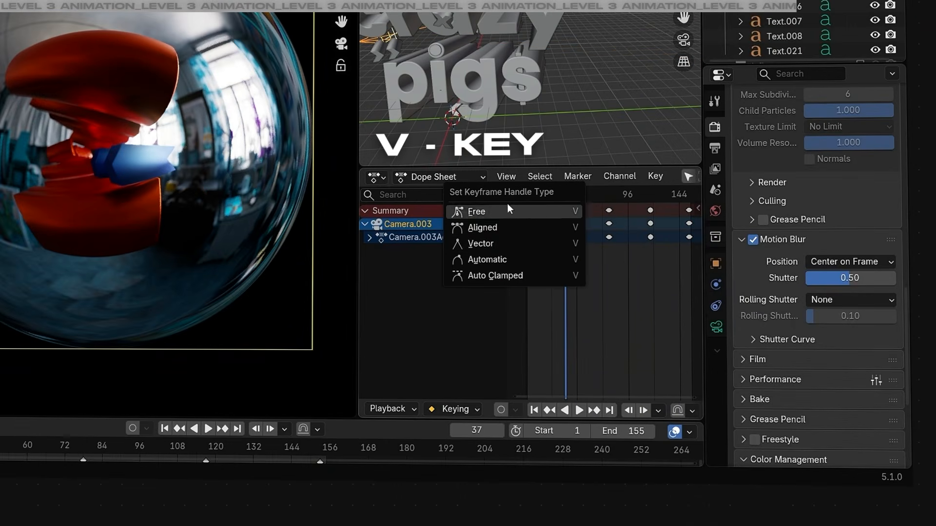
pyautogui.click(489, 275)
pyautogui.hotkey('shift', 'Left')
pyautogui.hotkey('alt', 'a')
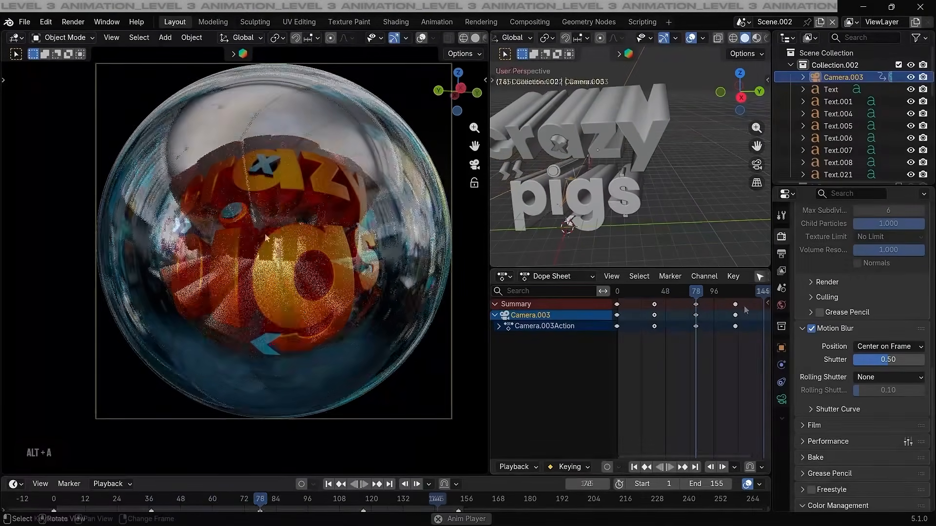
# Stop playback and change the handle type of the camera keyframes near frame 117
pyautogui.hotkey('alt', 'a')
pyautogui.press('v')
pyautogui.click(731, 306)
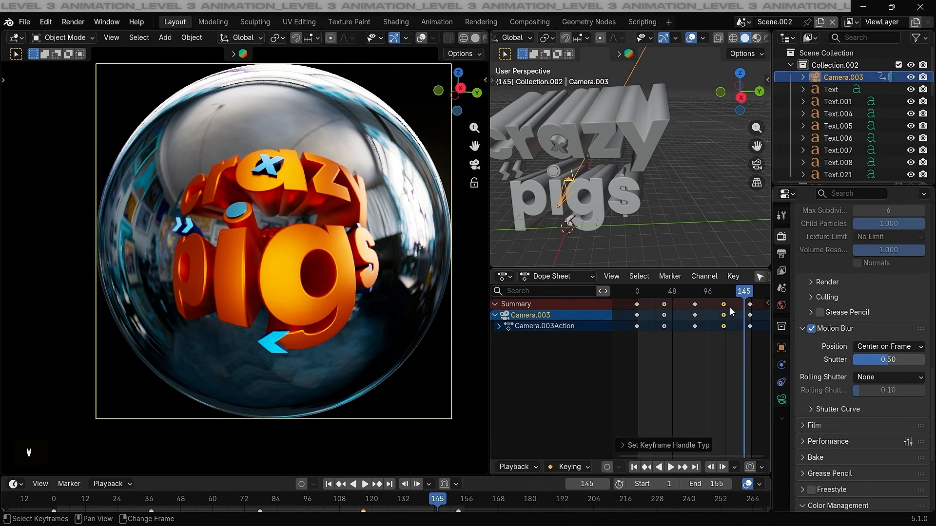
# Compare the camera curves near frame 117 in the Graph Editor by redoing the handle change, then play the orbit from the Dope Sheet
pyautogui.hotkey('ctrl', 'Tab')
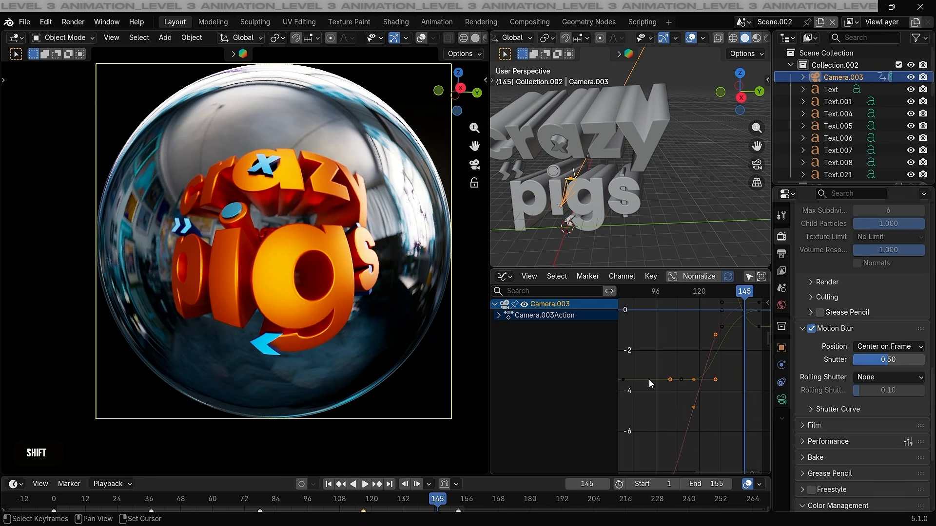
pyautogui.hotkey('ctrl', 'shift', 'z')
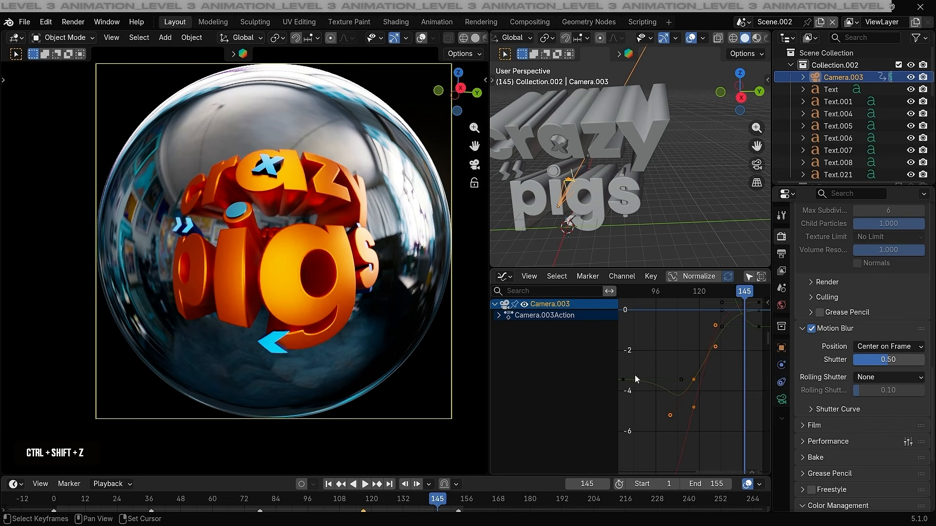
pyautogui.scroll(3, 686, 371)
pyautogui.keyDown('shift'); pyautogui.scroll(5, 682, 378); pyautogui.keyUp('shift')
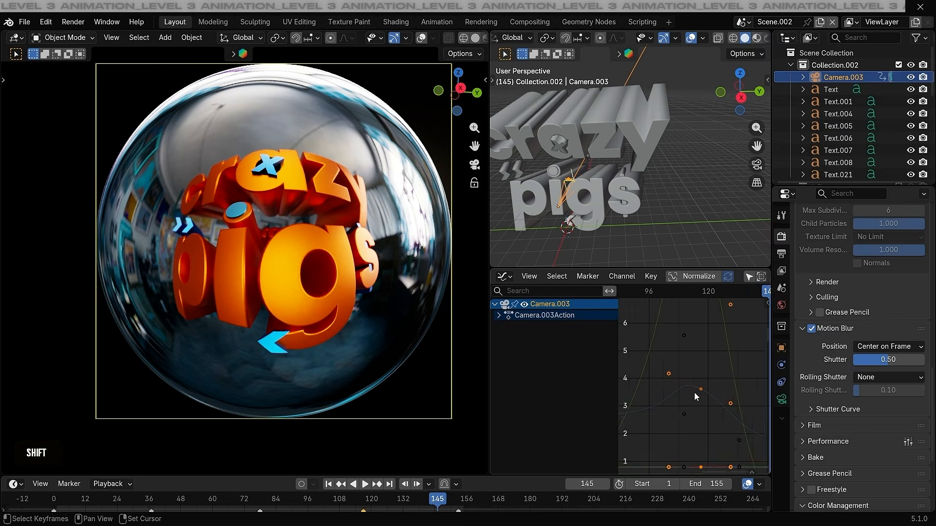
pyautogui.hotkey('ctrl', 'shift', 'z')
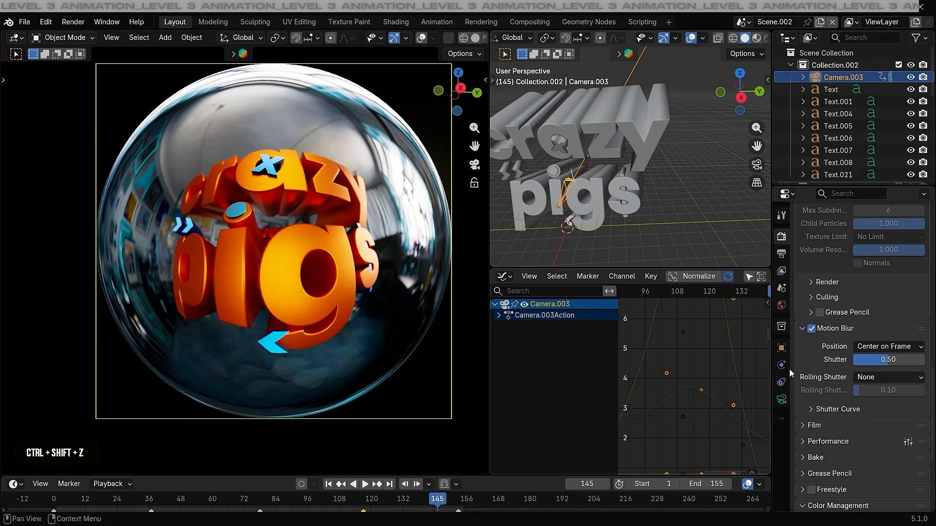
pyautogui.hotkey('ctrl', 'Tab')
pyautogui.hotkey('alt', 'a')
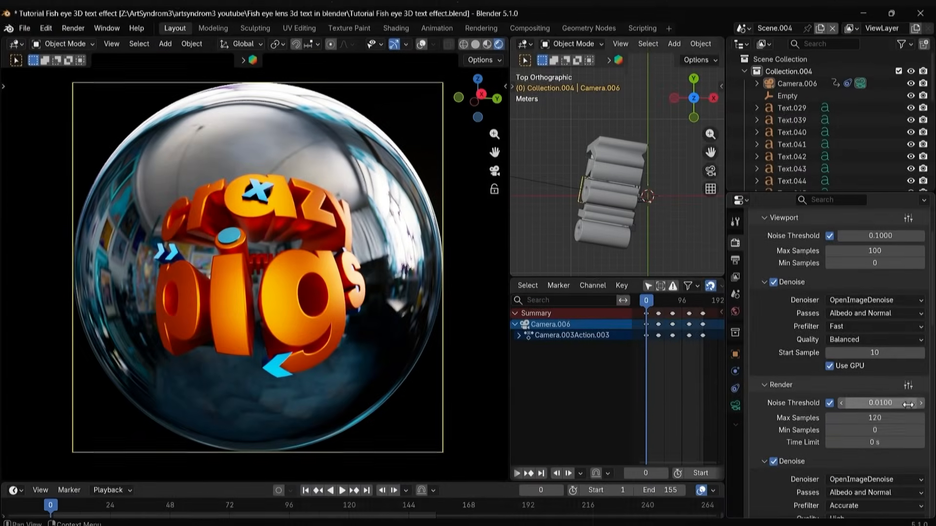
# Review Scene.004's render sampling, denoising and motion blur settings, and set its output resolution to 2000 × 2000 px
pyautogui.scroll(-1, 839, 357)
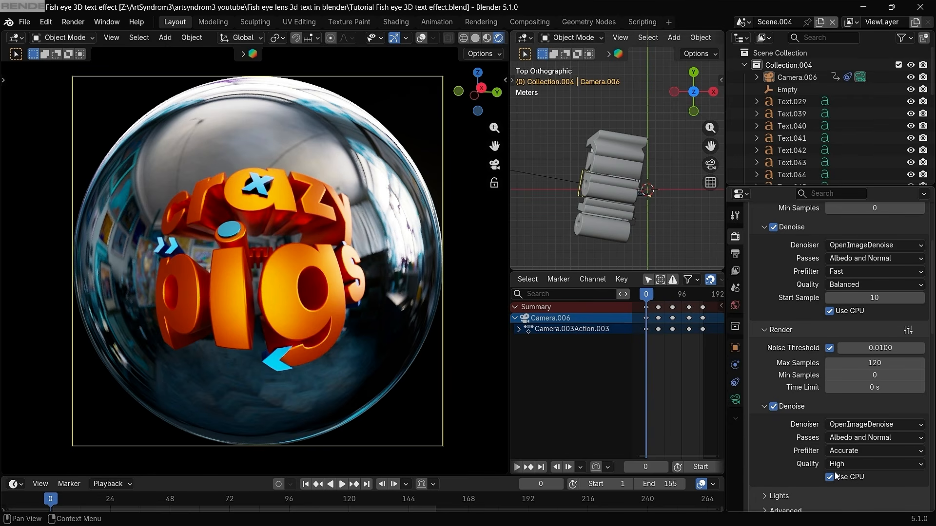
pyautogui.scroll(-15, 837, 477)
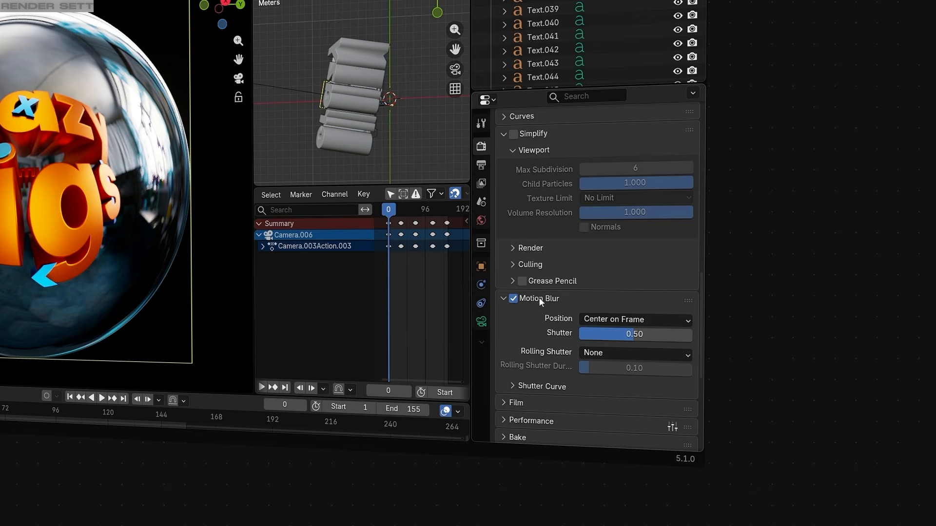
pyautogui.click(481, 166)
pyautogui.scroll(10, 546, 271)
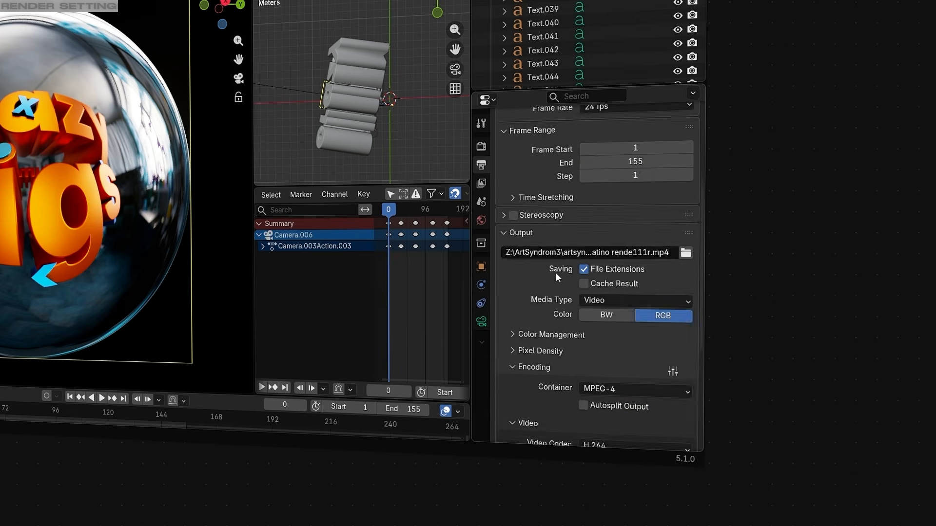
pyautogui.click(622, 155)
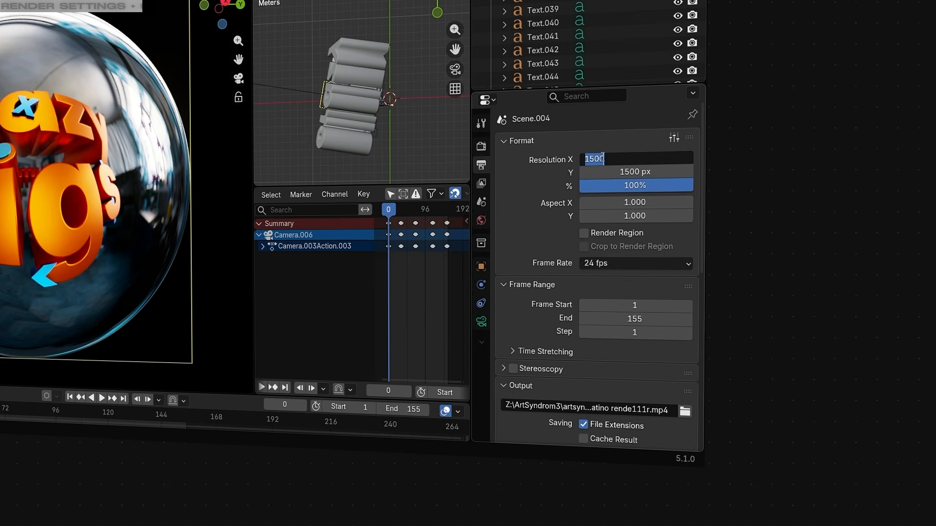
pyautogui.write('2000')
pyautogui.press('Return')
pyautogui.write('2000')
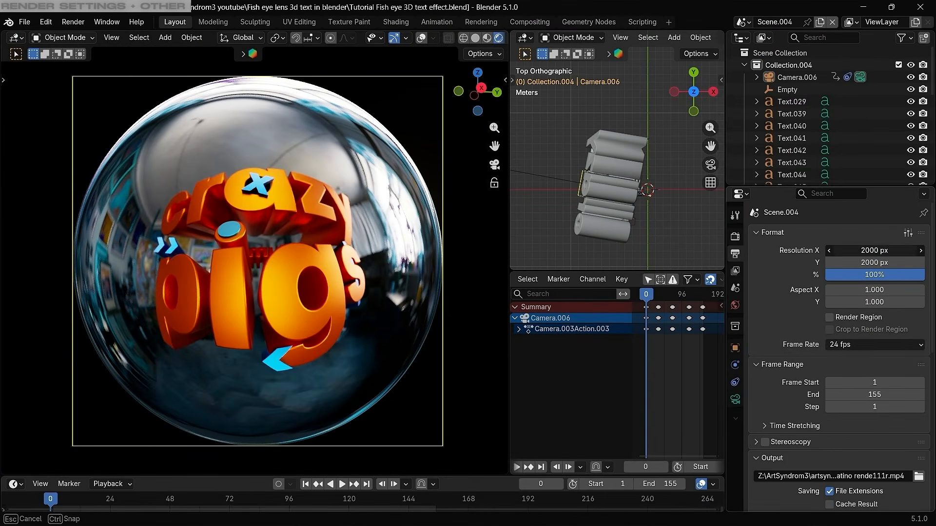
# Try a vertical output resolution of 1080 × 1920 px and undo it
pyautogui.click(863, 248)
pyautogui.write('1080')
pyautogui.press('Tab')
pyautogui.write('1920')
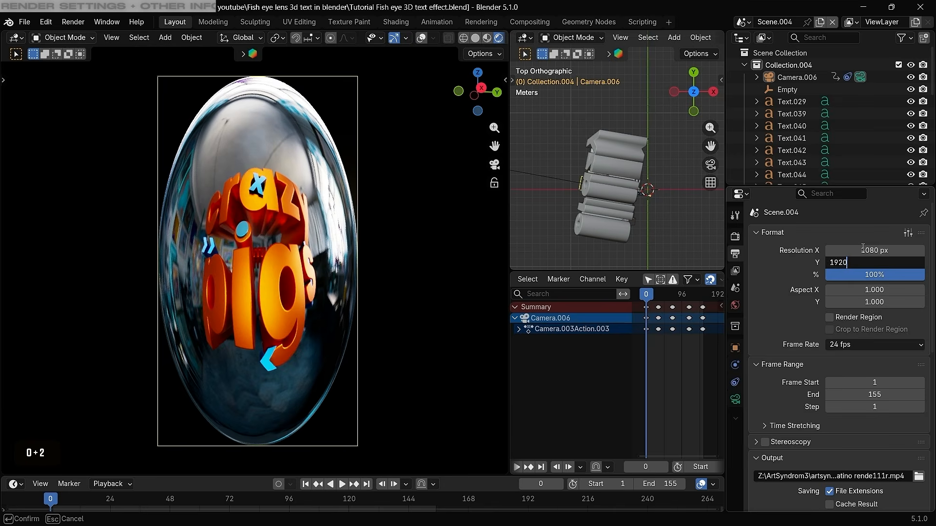
pyautogui.press('Return')
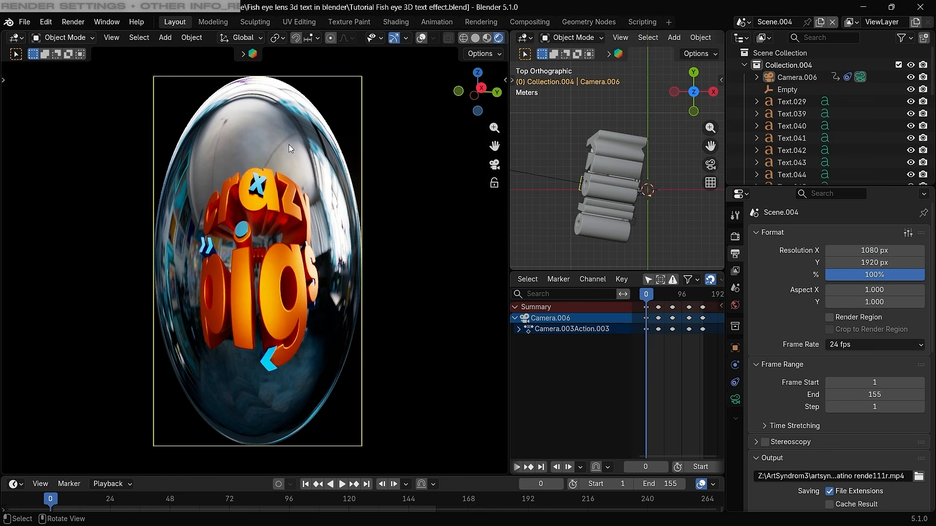
pyautogui.hotkey('ctrl', 'z')
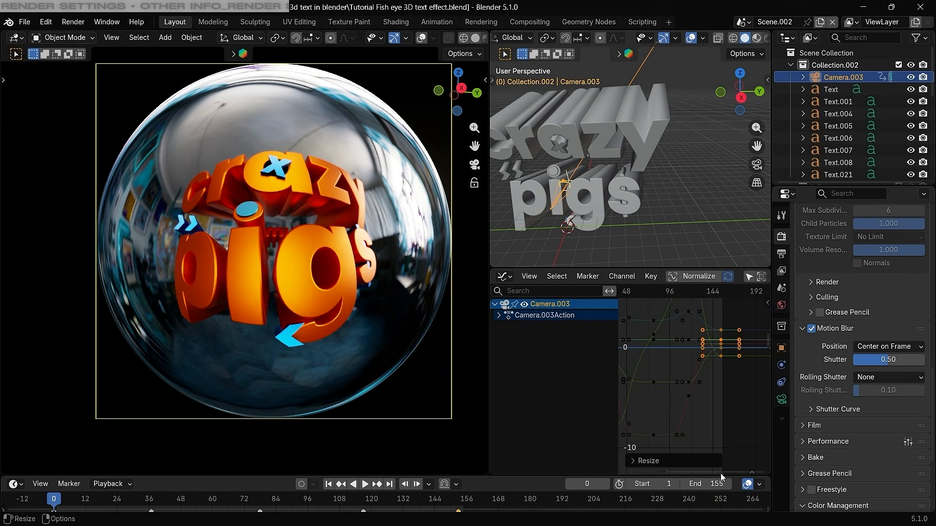
# In Scene.002, play the orbit in the Dope Sheet and set the keyframe handles near frame 37 to Auto Clamped
pyautogui.hotkey('ctrl', 'Tab')
pyautogui.hotkey('alt', 'a')
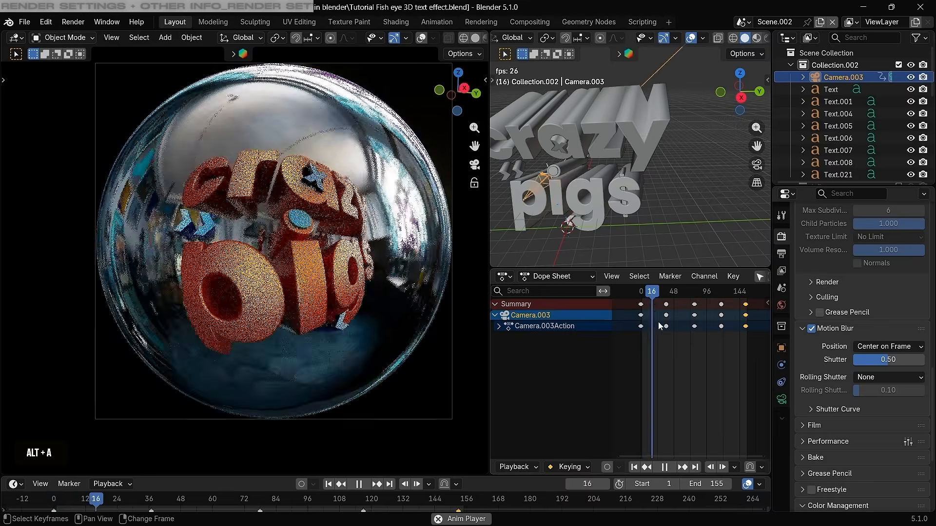
pyautogui.hotkey('alt', 'a')
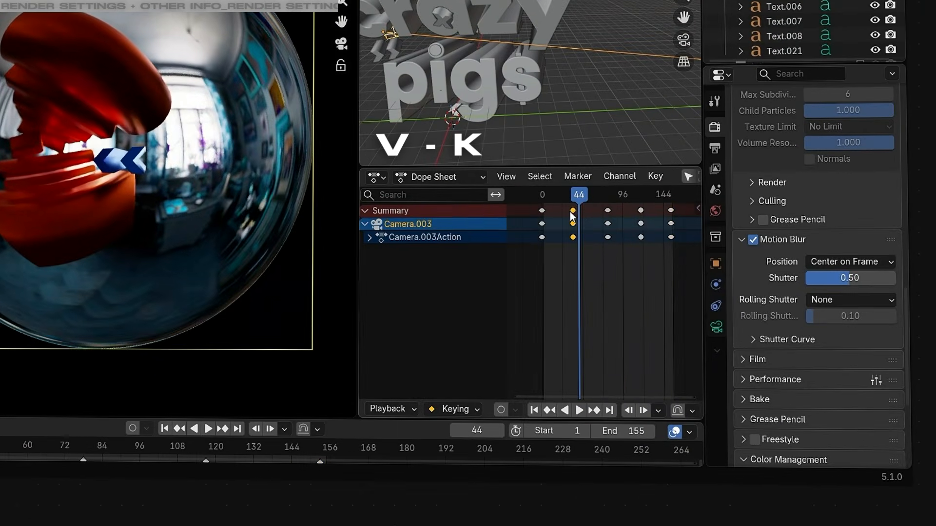
pyautogui.press('v')
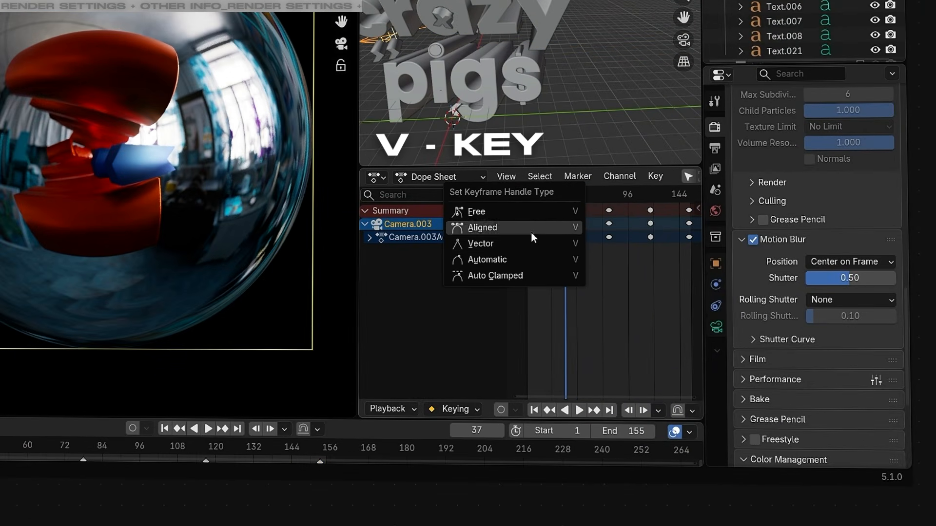
pyautogui.click(490, 276)
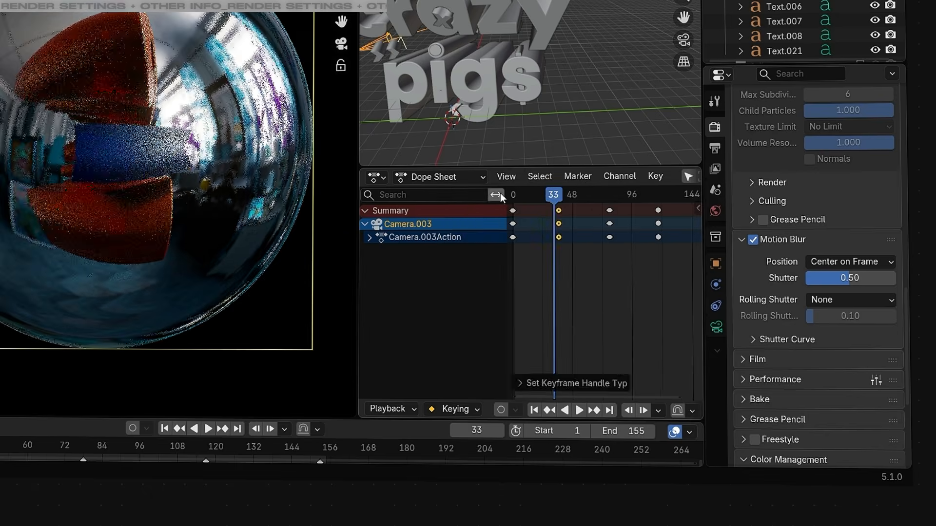
pyautogui.hotkey('alt', 'a')
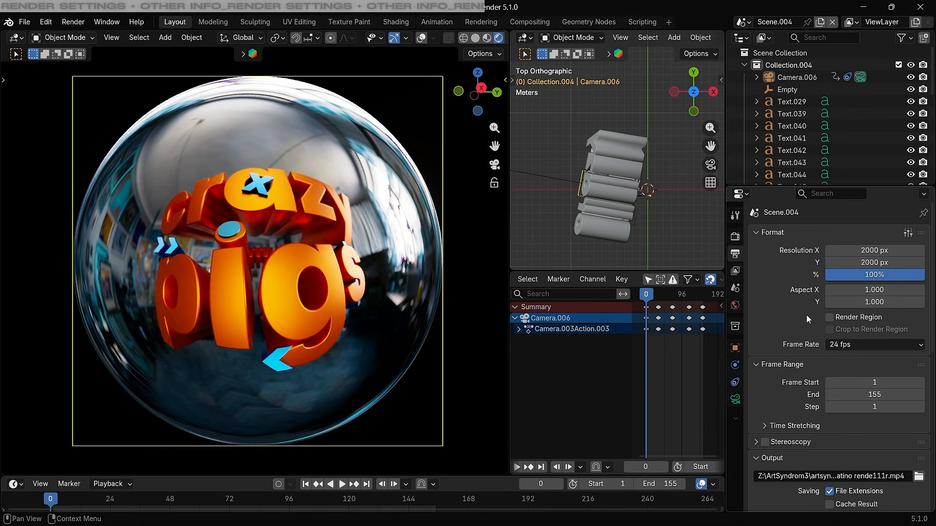
# In Scene.004's output settings, set the media type to Video and the encoding container to MPEG-4
pyautogui.scroll(-2, 809, 319)
pyautogui.click(831, 319)
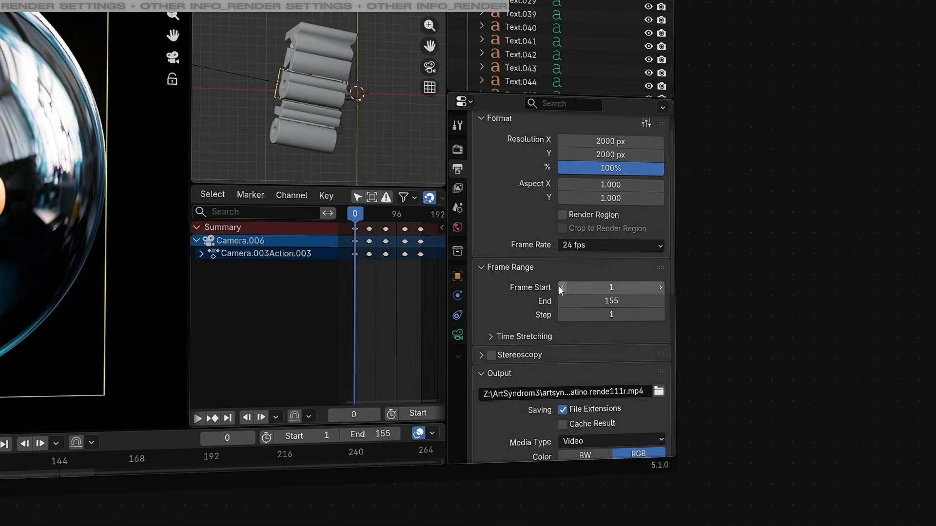
pyautogui.scroll(-1, 559, 286)
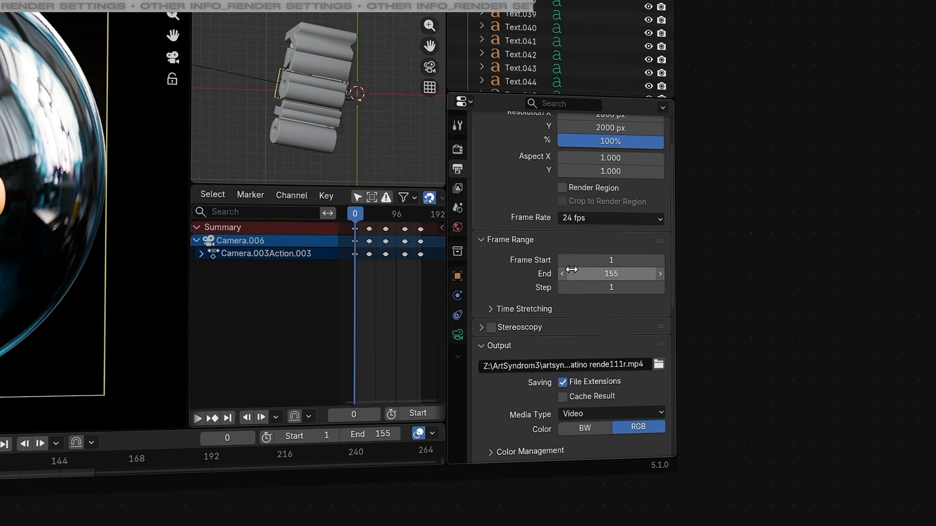
pyautogui.scroll(-5, 571, 269)
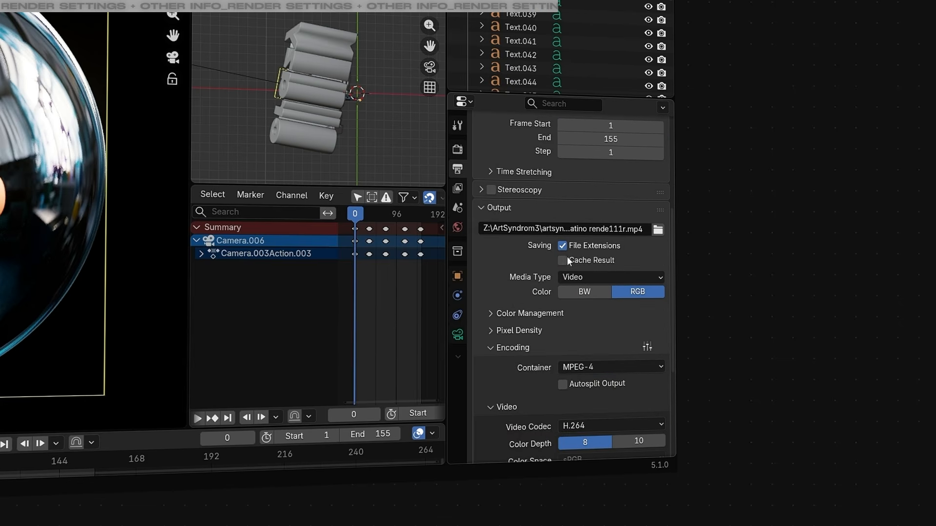
pyautogui.scroll(-1, 568, 262)
pyautogui.click(591, 251)
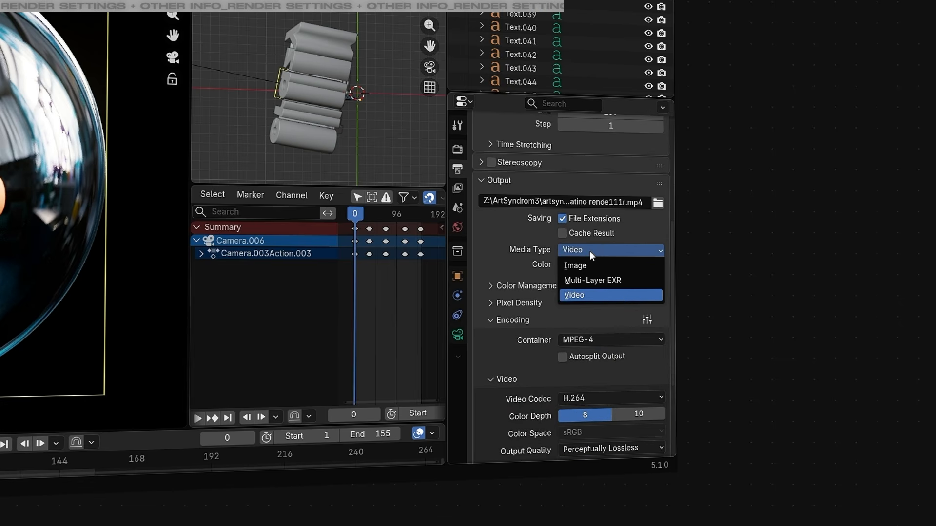
pyautogui.click(575, 294)
pyautogui.scroll(-2, 583, 293)
pyautogui.click(589, 294)
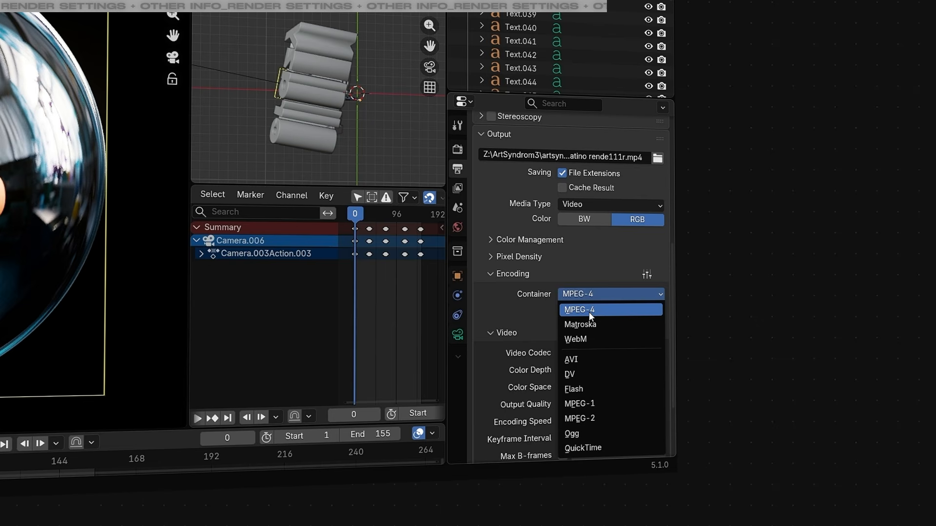
pyautogui.scroll(-2, 537, 288)
pyautogui.scroll(-1, 539, 275)
# Set the video codec to H.264 and the output quality to Perceptually Lossless in Scene.004's encoding settings
pyautogui.click(581, 267)
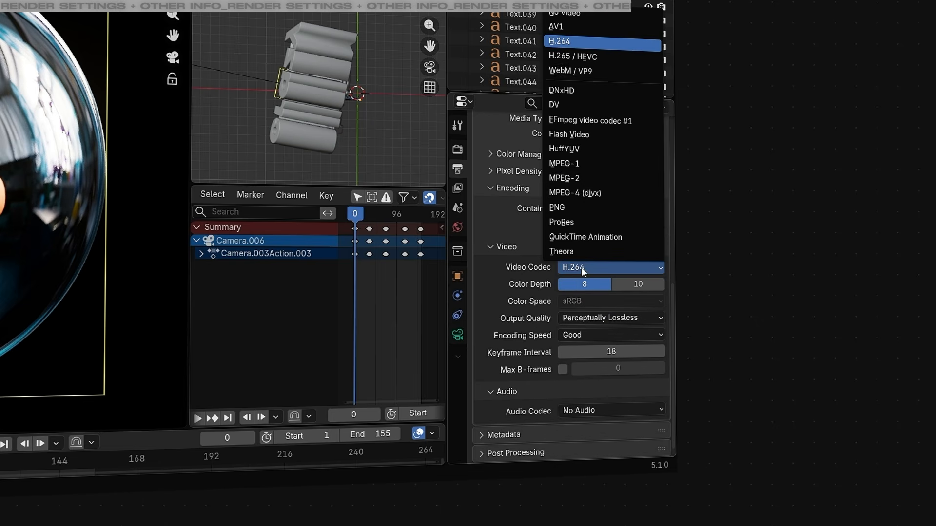
pyautogui.click(571, 43)
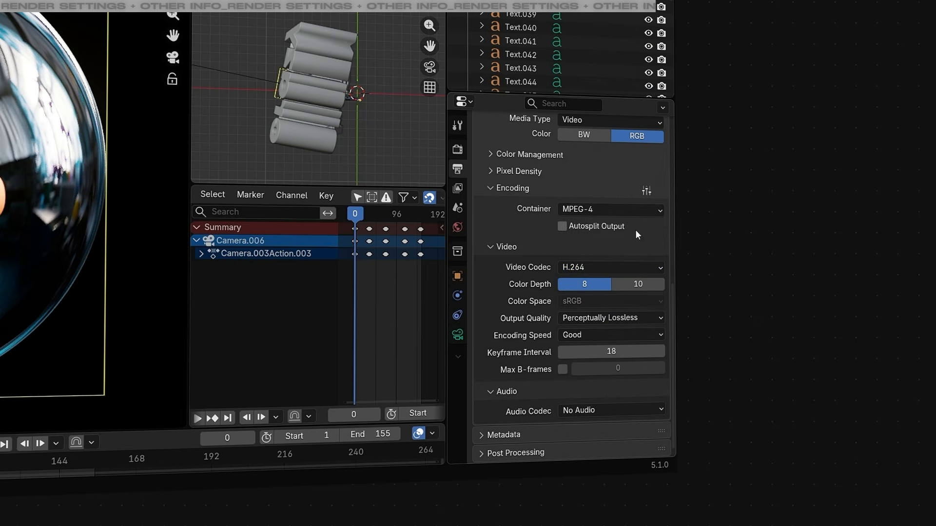
pyautogui.click(588, 319)
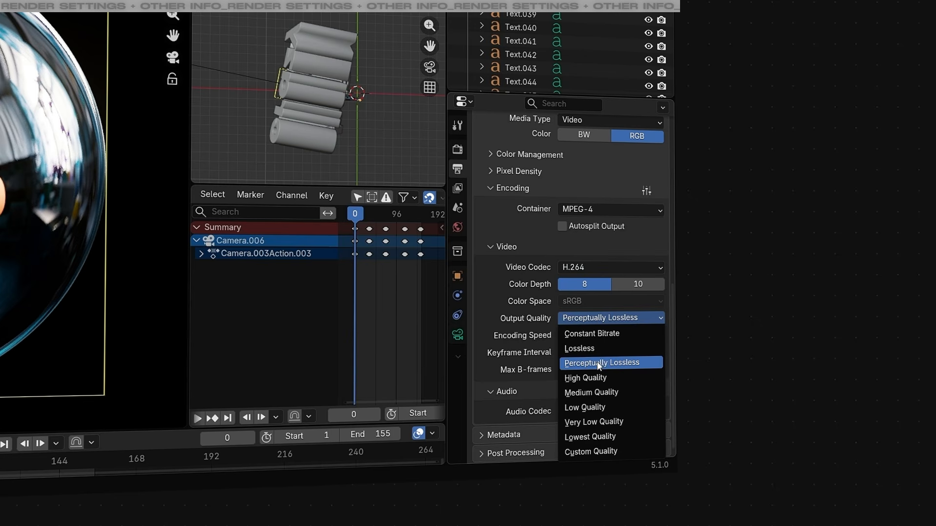
pyautogui.click(613, 364)
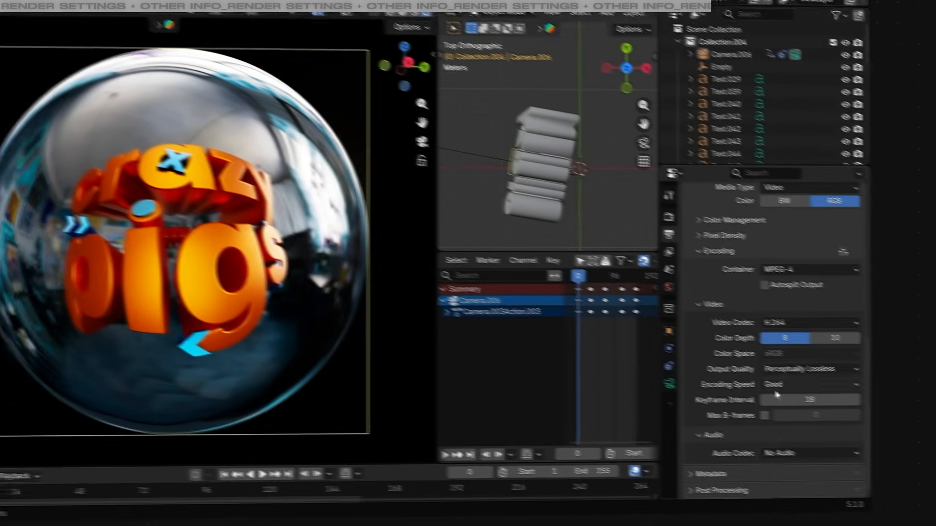
pyautogui.click(611, 409)
pyautogui.press('Escape')
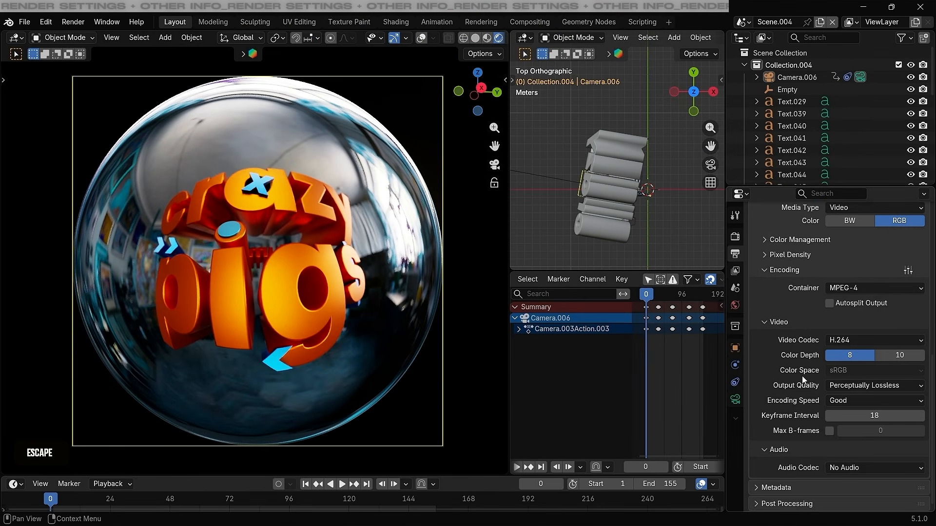
# Review Scene.004's frame range and output file settings, and look up the Render Animation command without starting it
pyautogui.scroll(6, 803, 376)
pyautogui.click(72, 22)
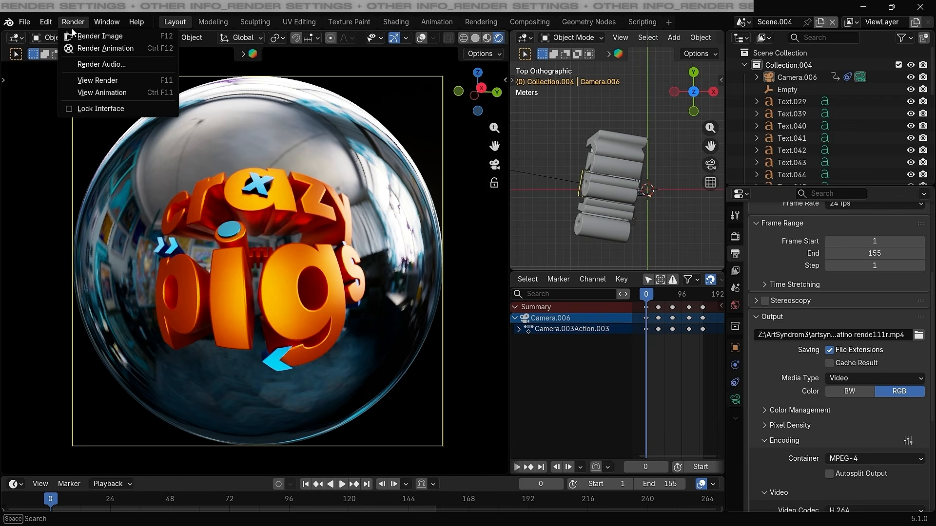
pyautogui.press('Escape')
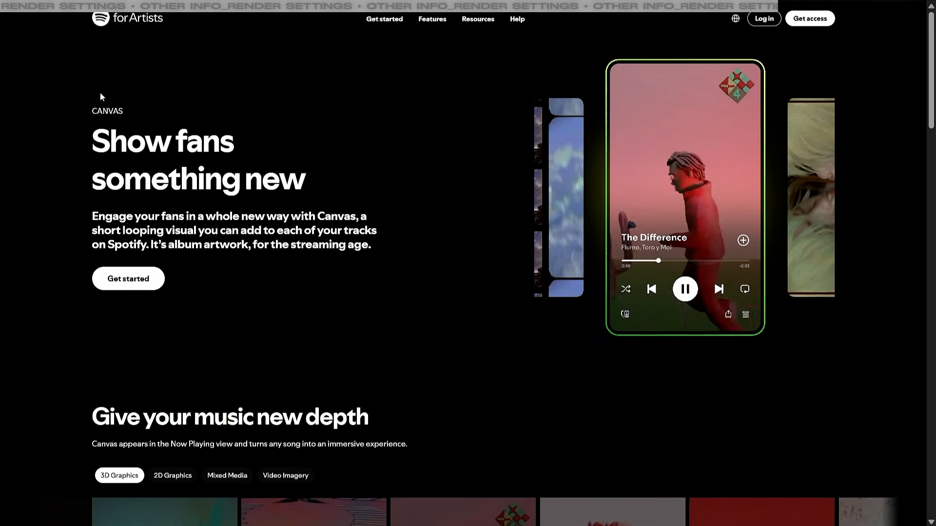
# Switch to the browser and look through the Spotify for Artists Canvas page, from the 3D Graphics examples to the Dive deeper guides
pyautogui.scroll(-8, 244, 156)
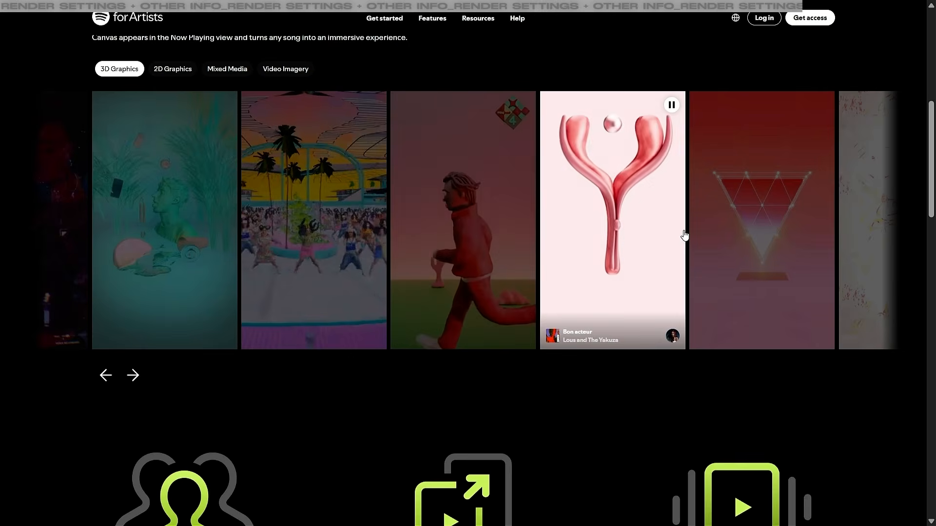
pyautogui.scroll(-6, 633, 249)
pyautogui.scroll(-15, 730, 244)
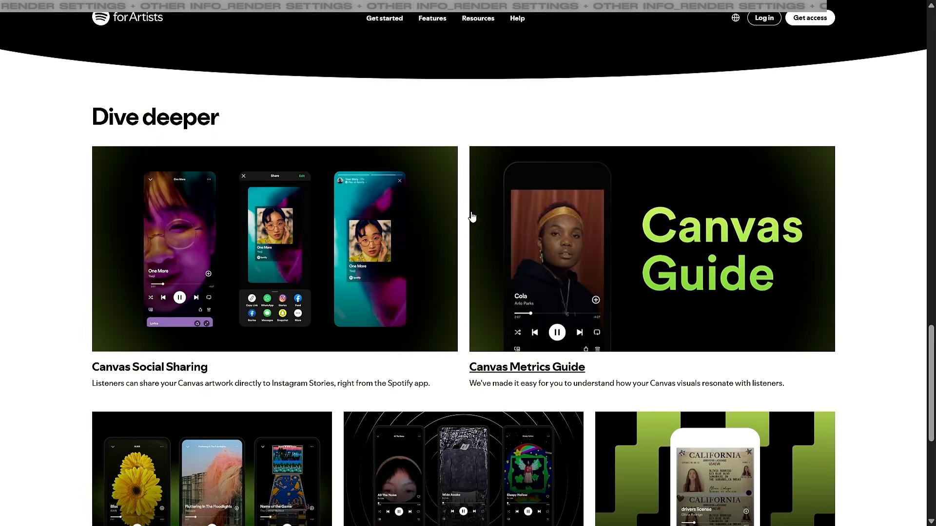
pyautogui.scroll(2, 470, 211)
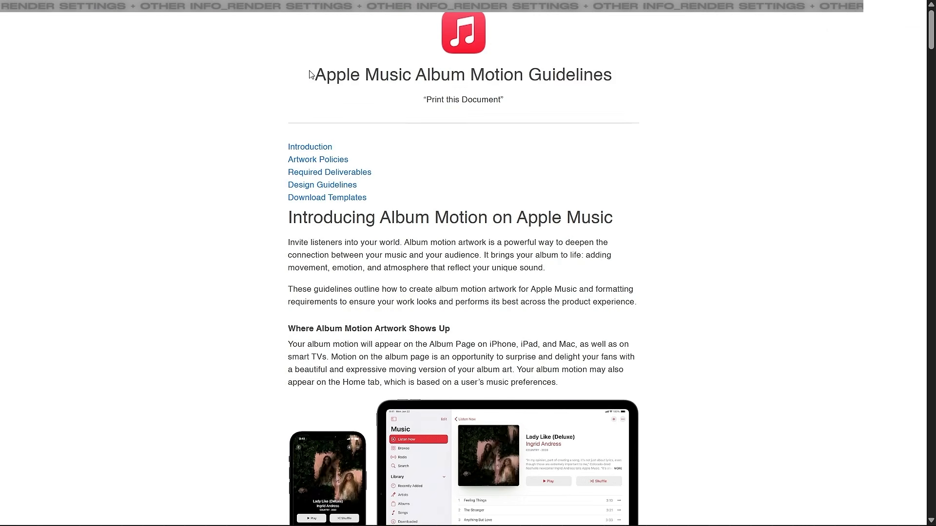
# Read the Apple Music Album Motion Guidelines from the introduction to the Artwork Policies
pyautogui.moveTo(308, 76); pyautogui.dragTo(700, 80)
pyautogui.scroll(-6, 481, 147)
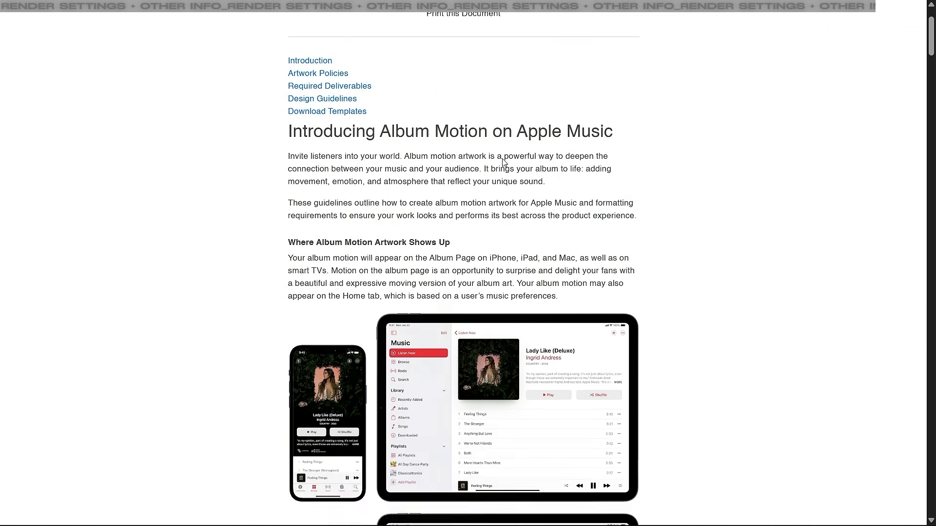
pyautogui.scroll(-15, 467, 396)
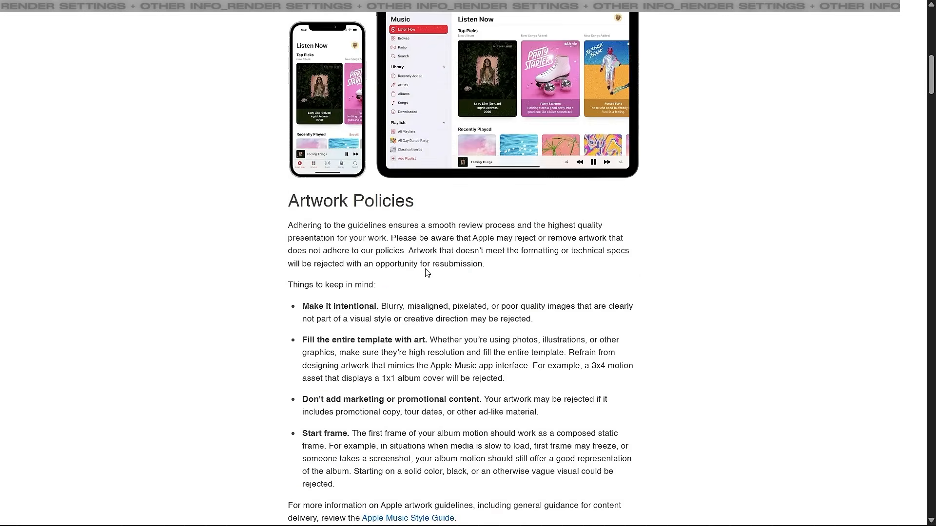